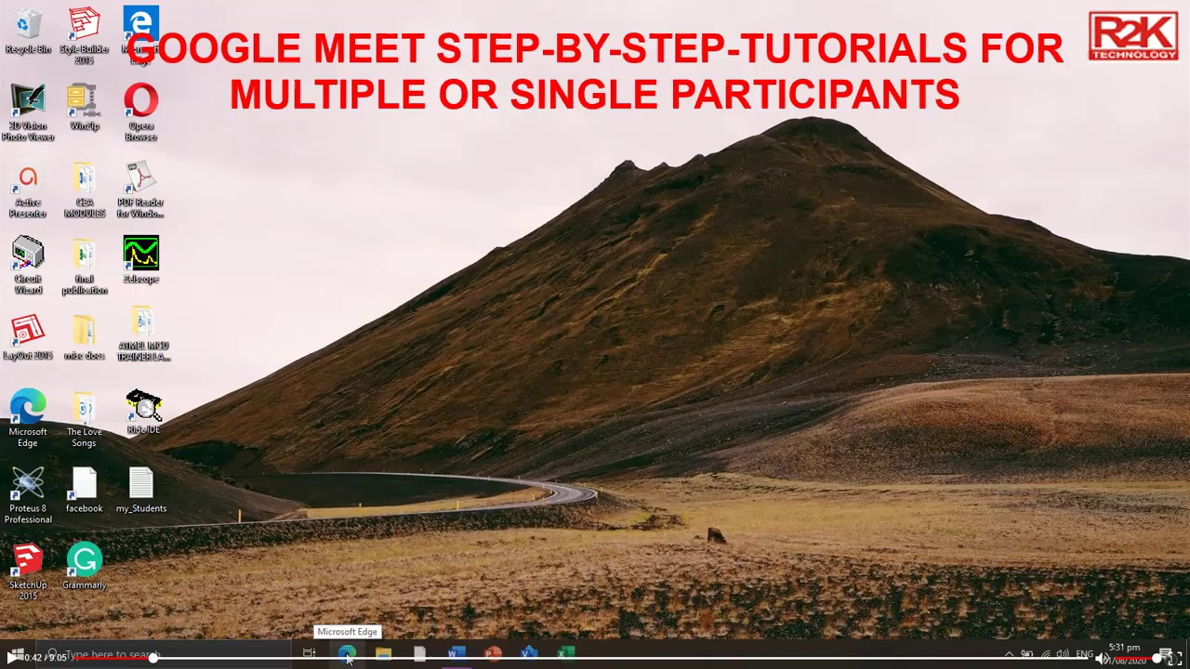
left_click(346, 656)
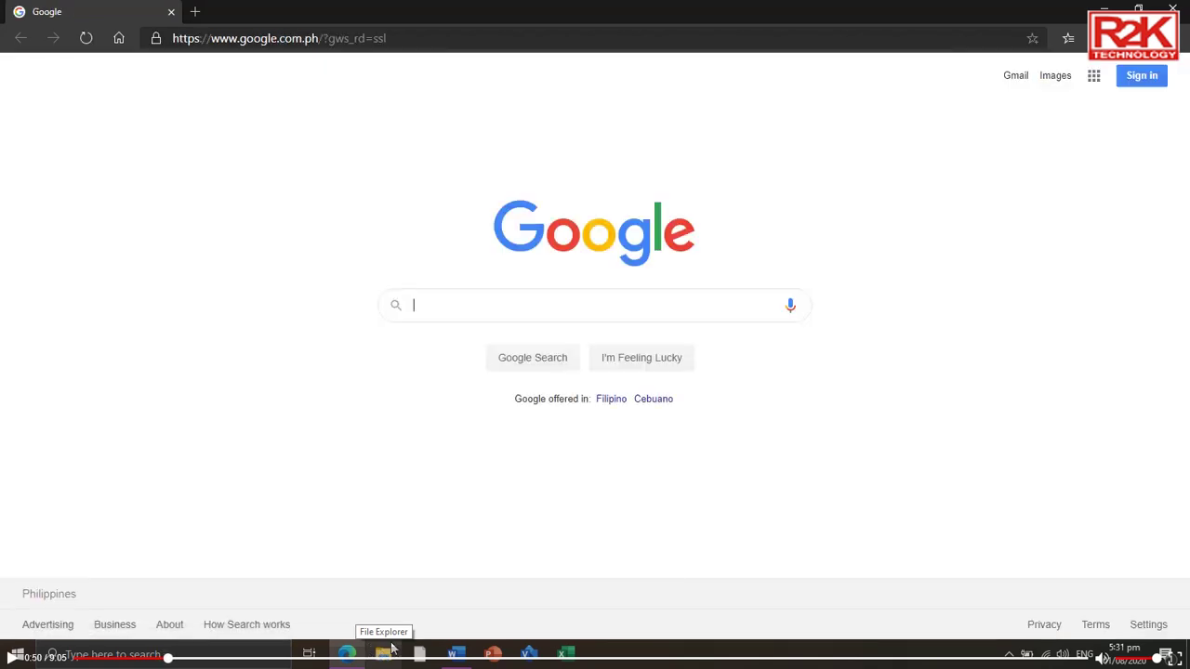
mouse_move(453, 662)
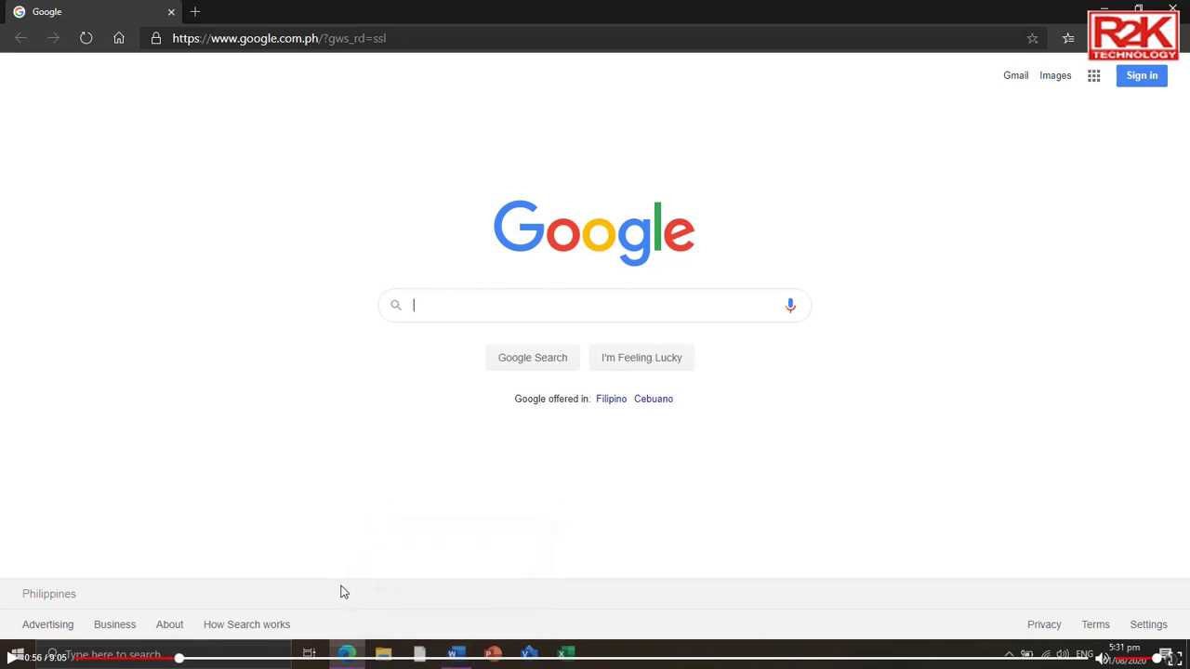
left_click(194, 12)
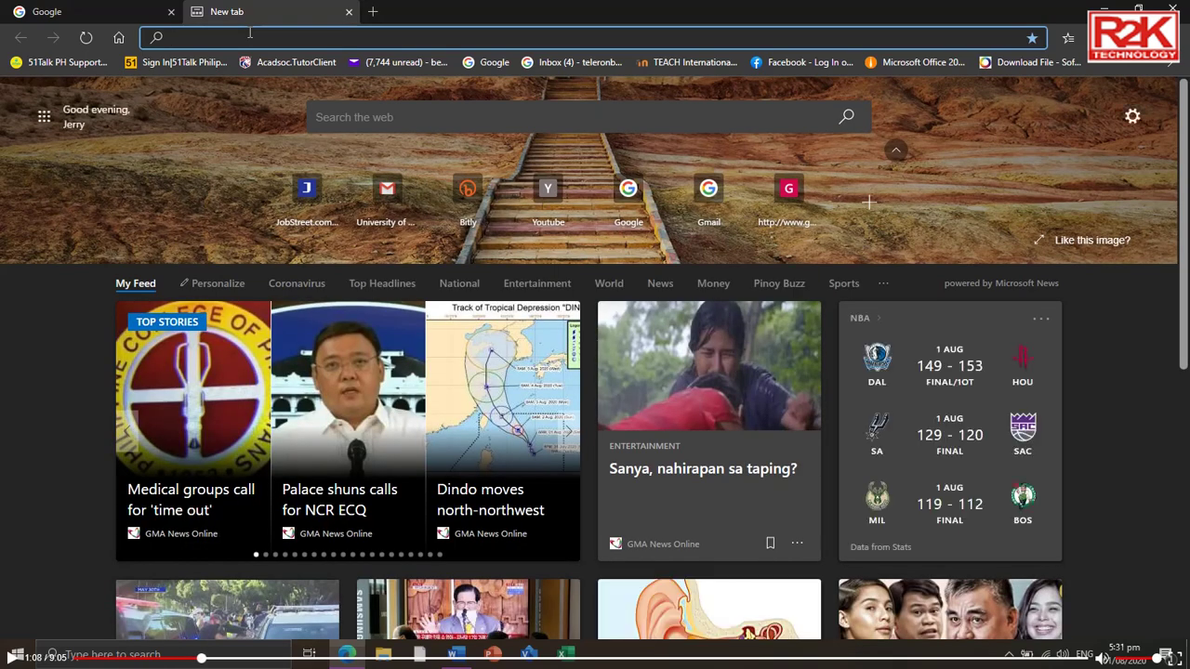
type("ww")
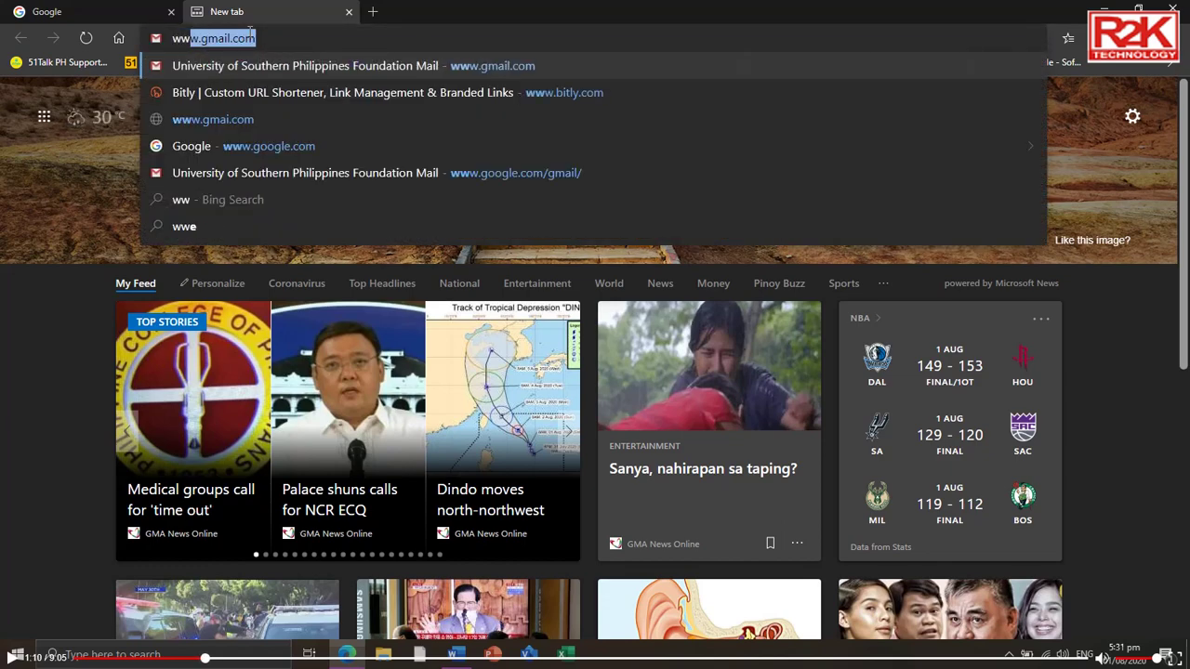
type("w.gma")
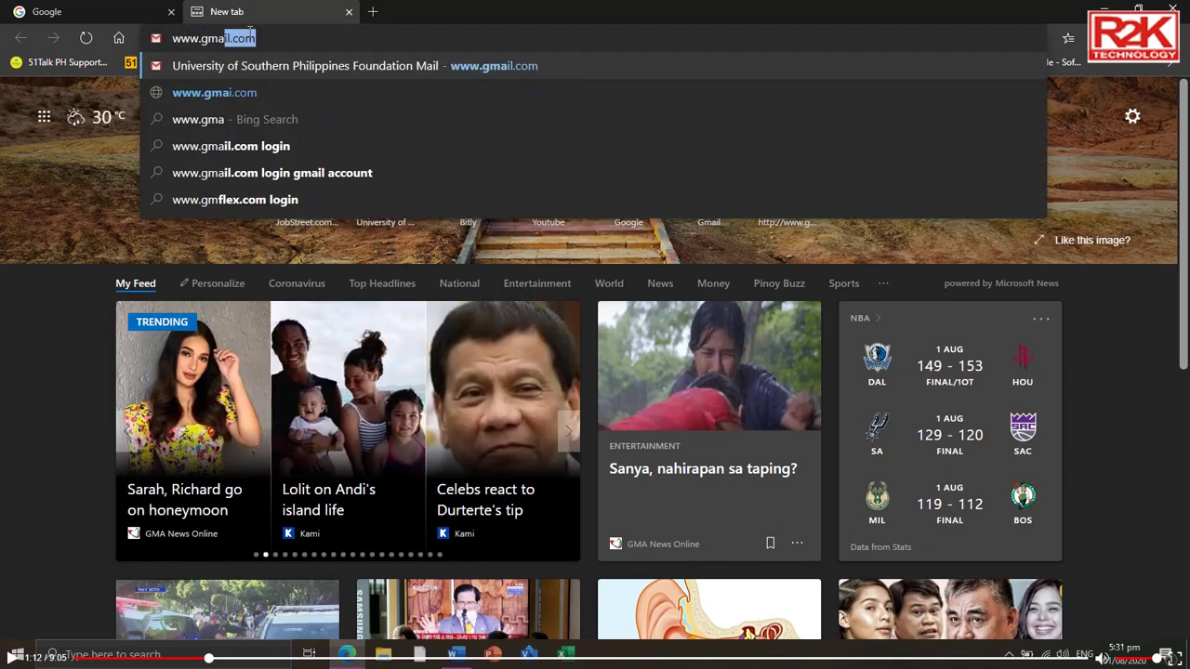
type("il.com")
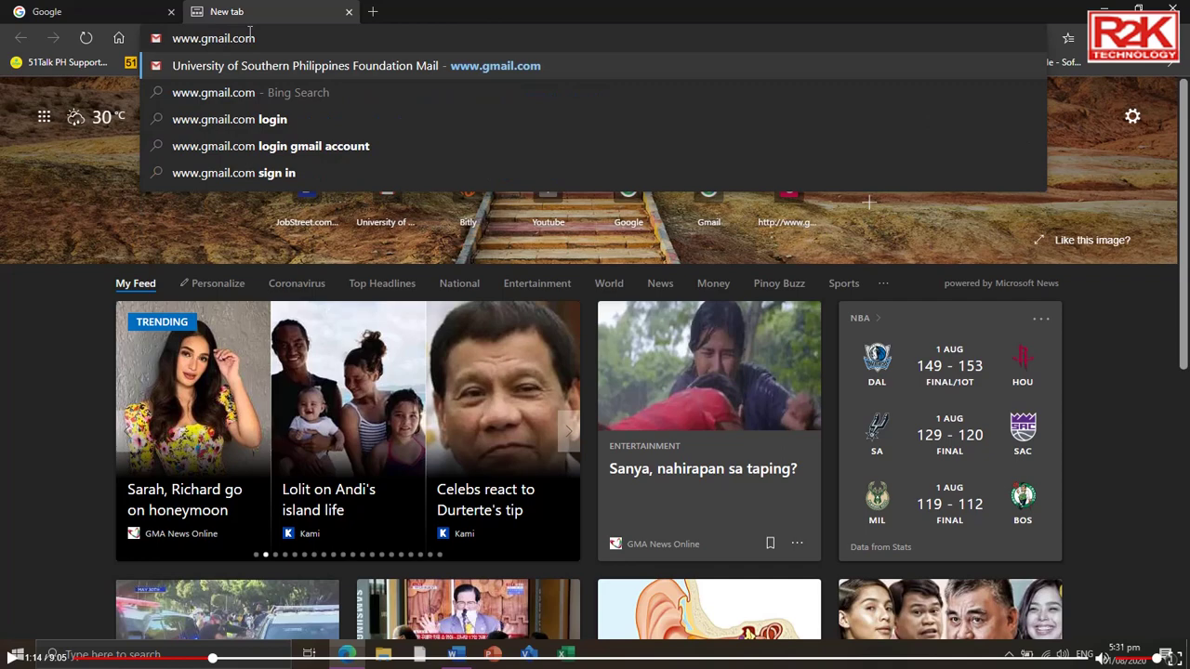
key("Return")
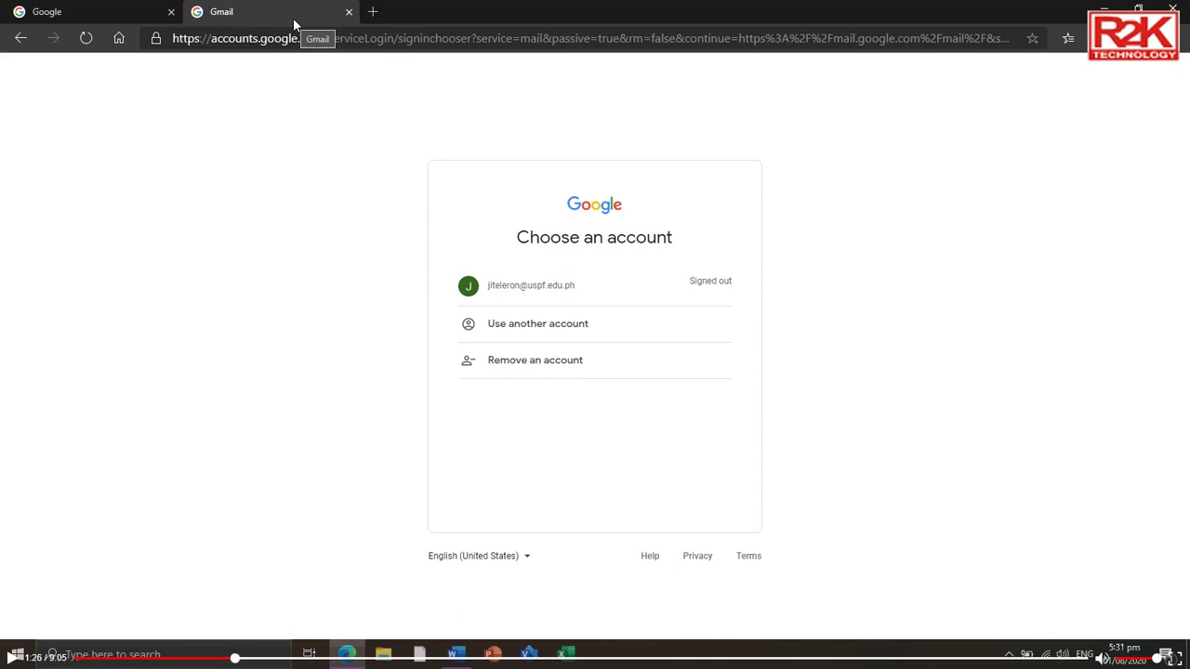
Step: Sign in via 'Use another account' with the school email address and account password
left_click(517, 327)
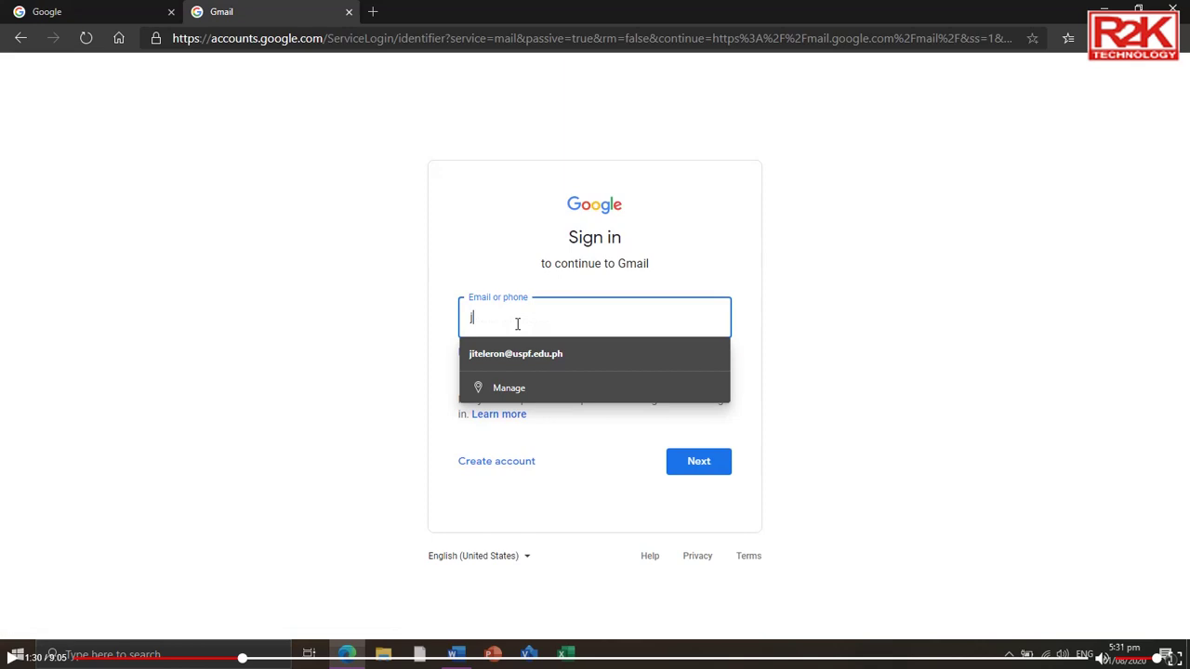
left_click(693, 457)
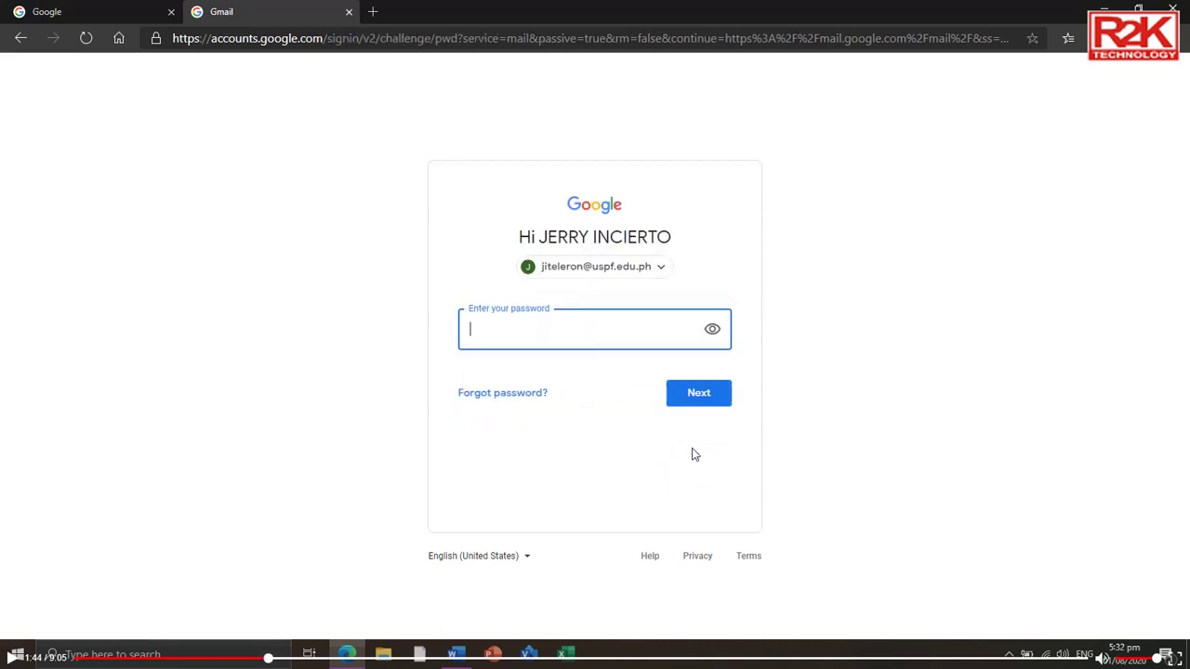
type("•••")
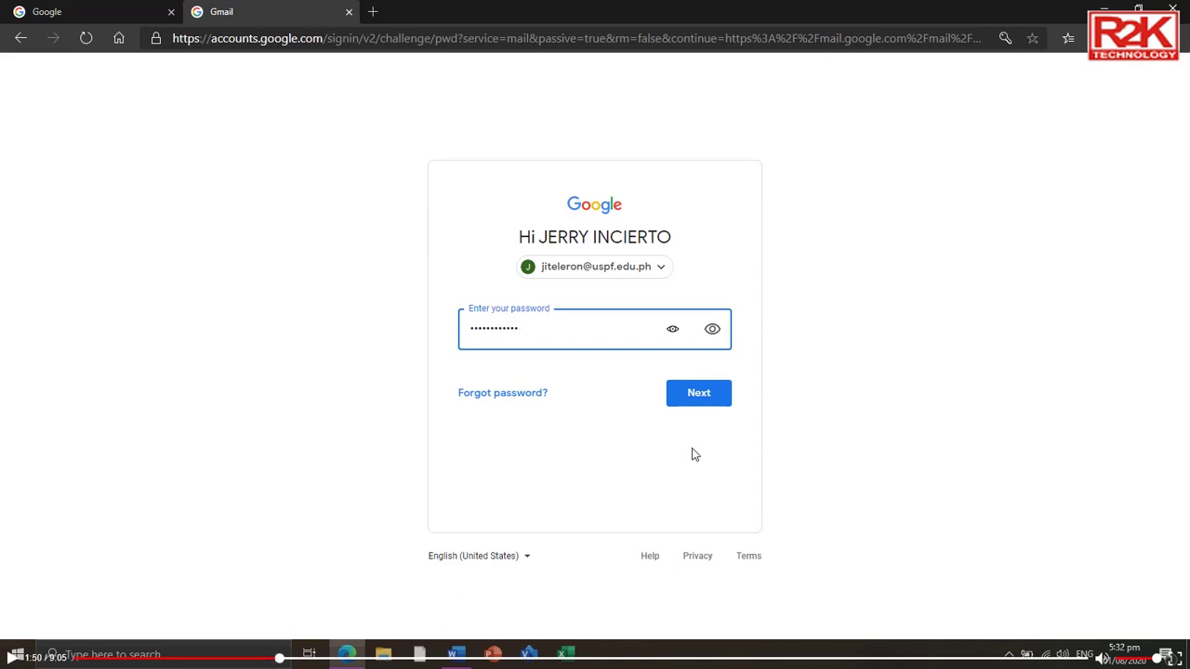
left_click(709, 394)
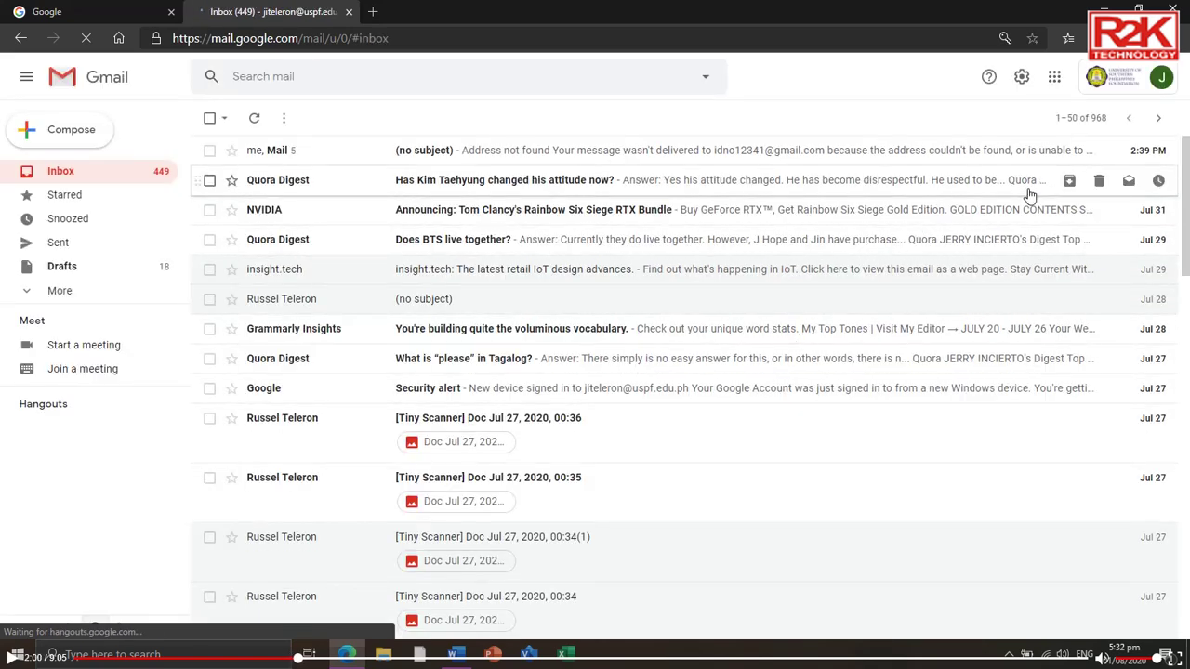
Step: Launch Google Meet from Gmail's Google apps panel
left_click(1055, 80)
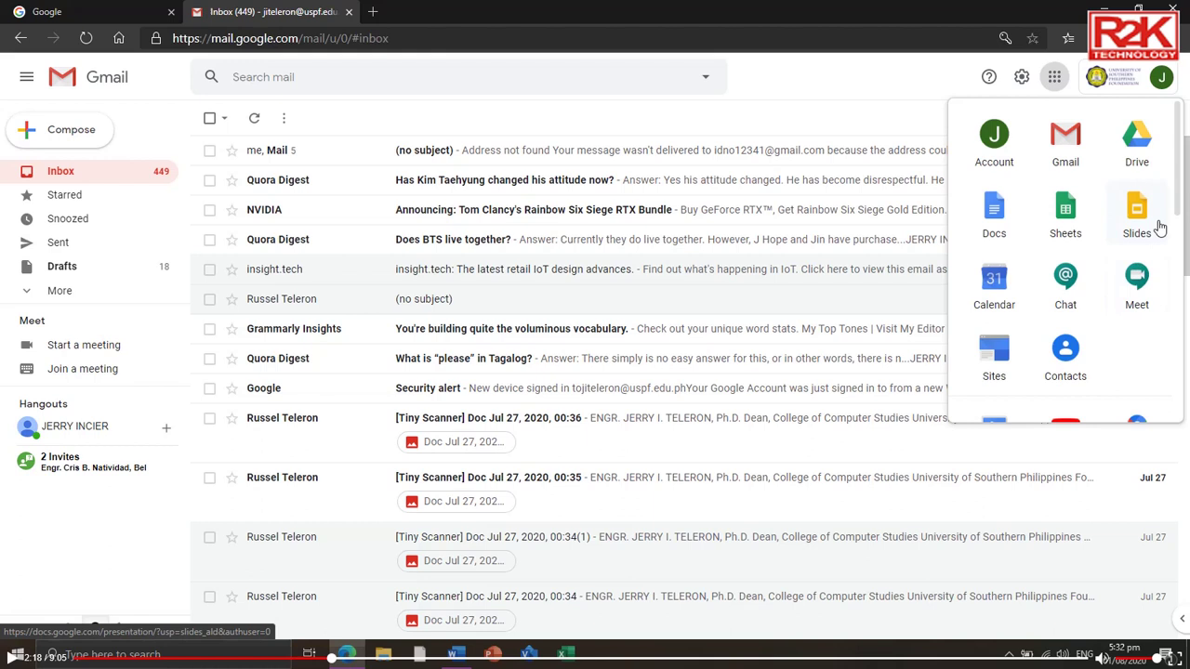
left_click_drag(1177, 170, 1179, 194)
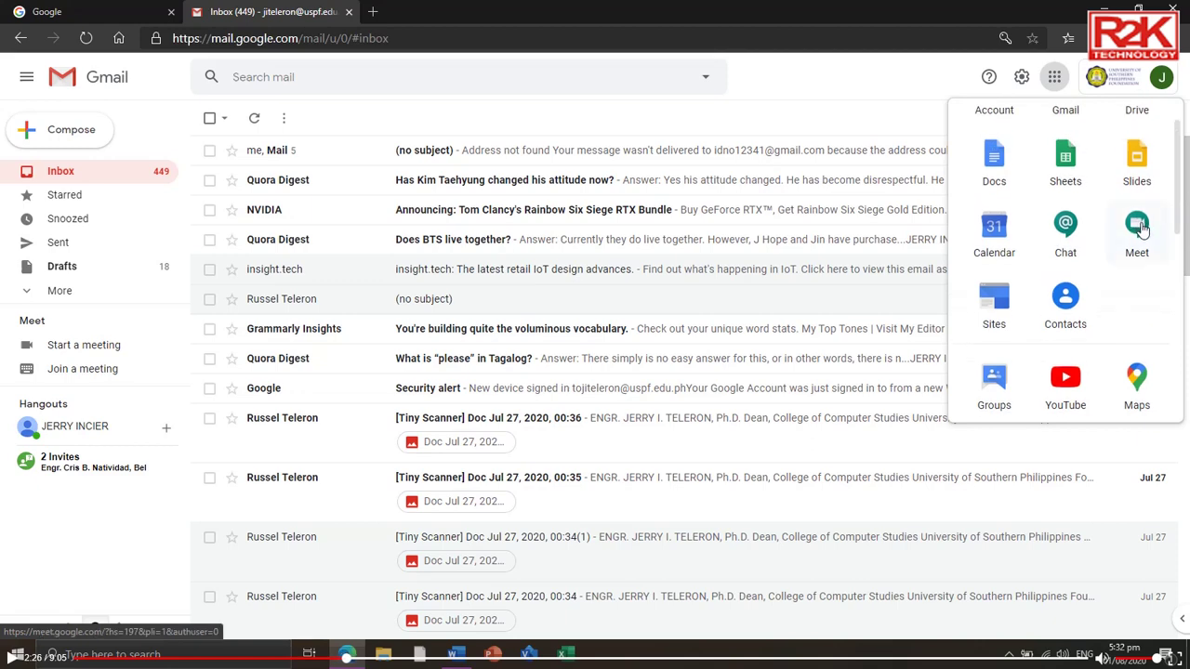
left_click(1138, 227)
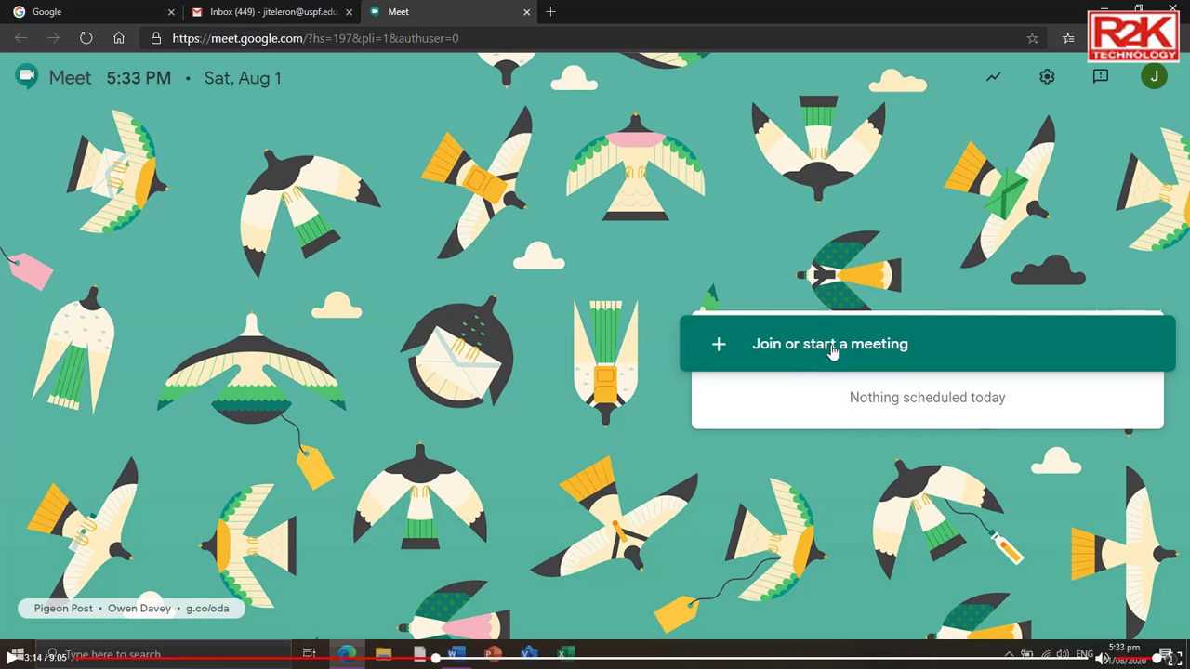
Step: Start a meeting with the nickname 'turtorill meeting' and continue to the preview
left_click(832, 348)
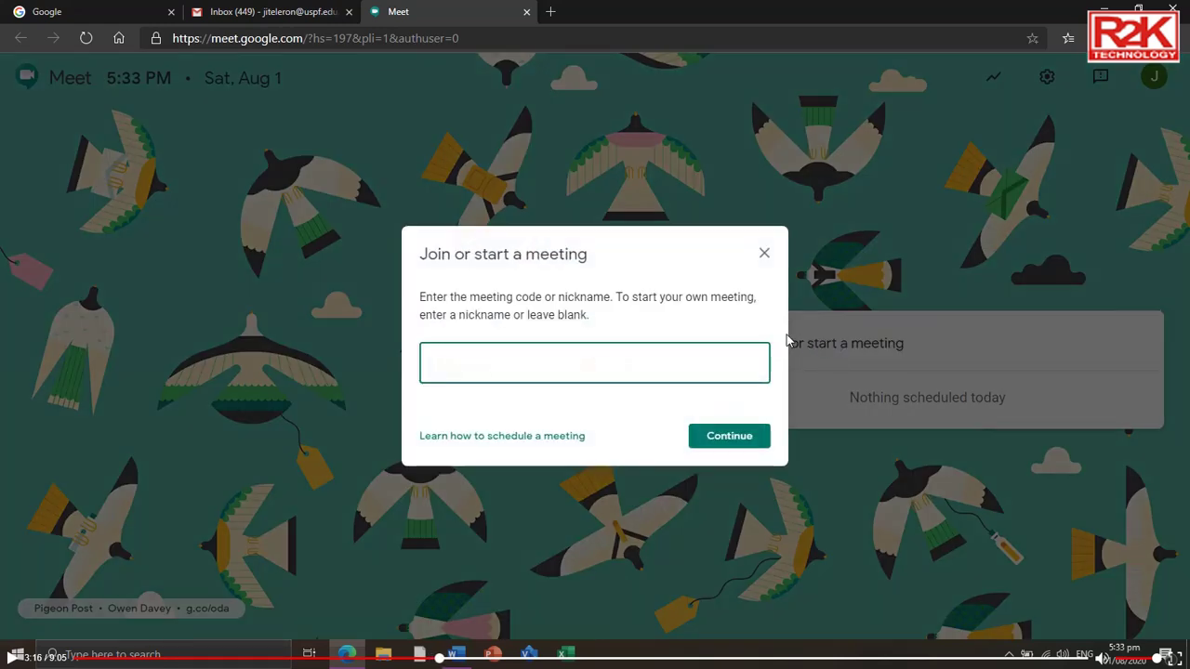
type("tur")
type("toril")
type("l me")
type("eting")
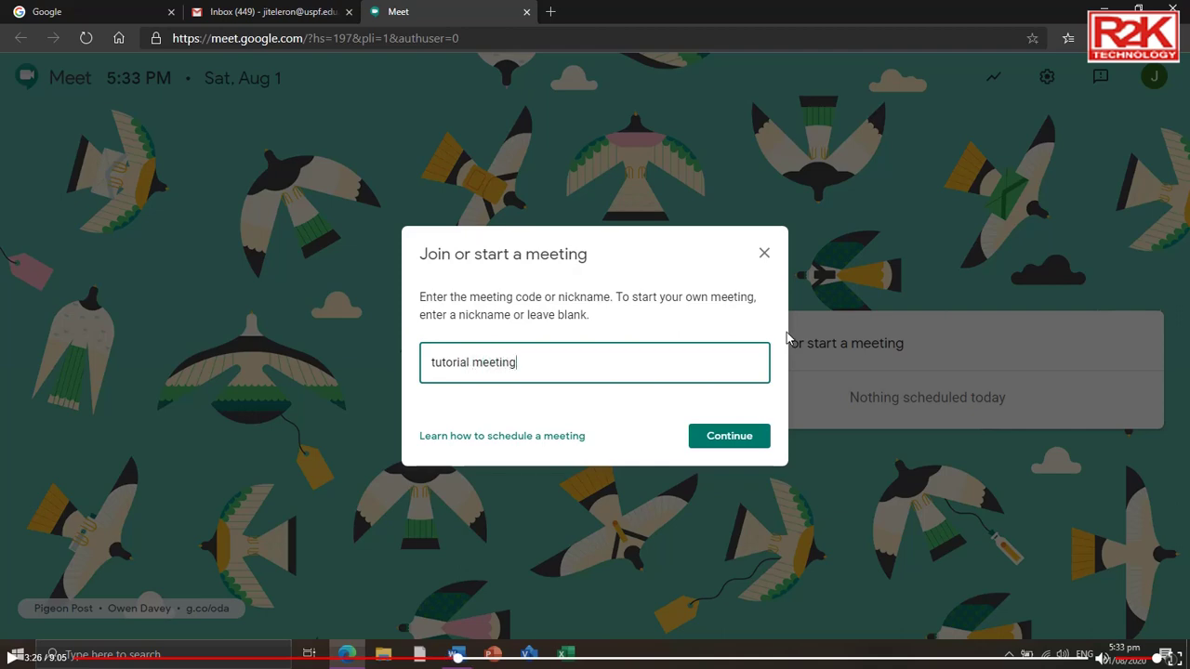
left_click(732, 439)
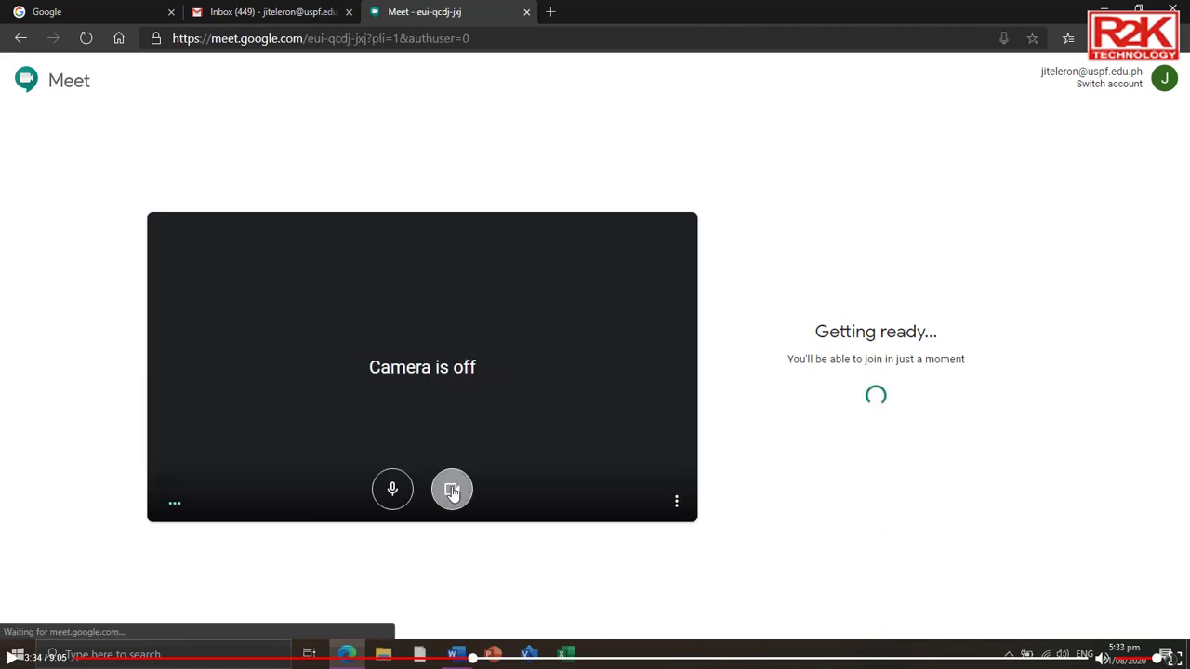
Step: Turn off the camera and mute the microphone on the preview screen
left_click(449, 488)
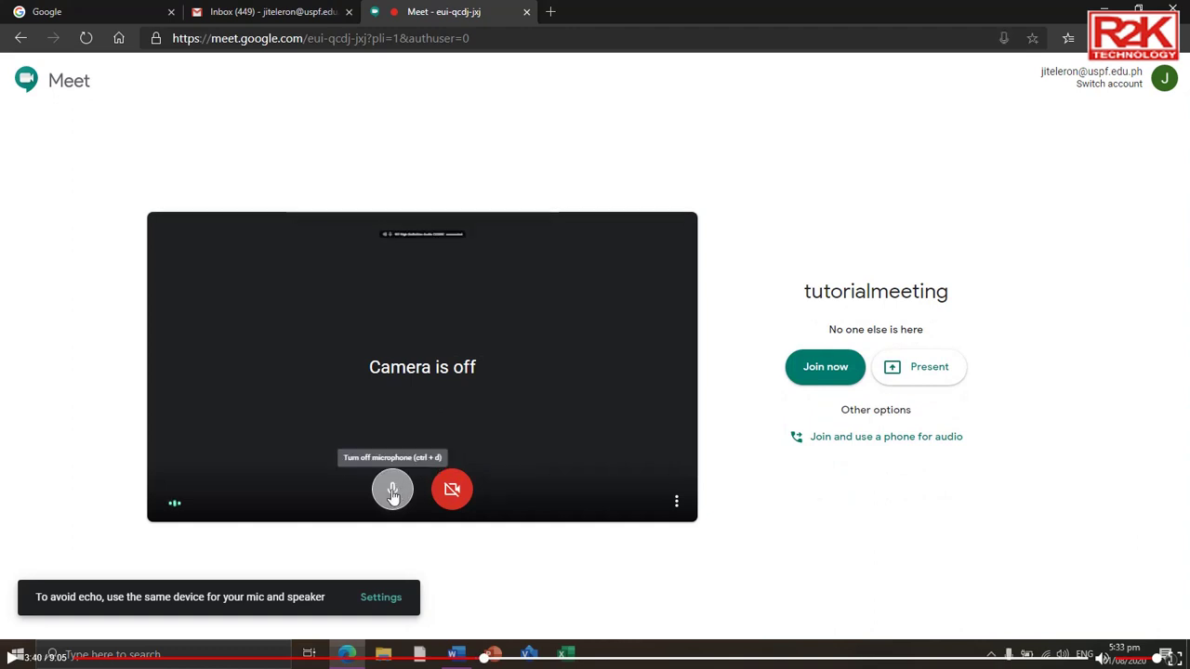
left_click(391, 493)
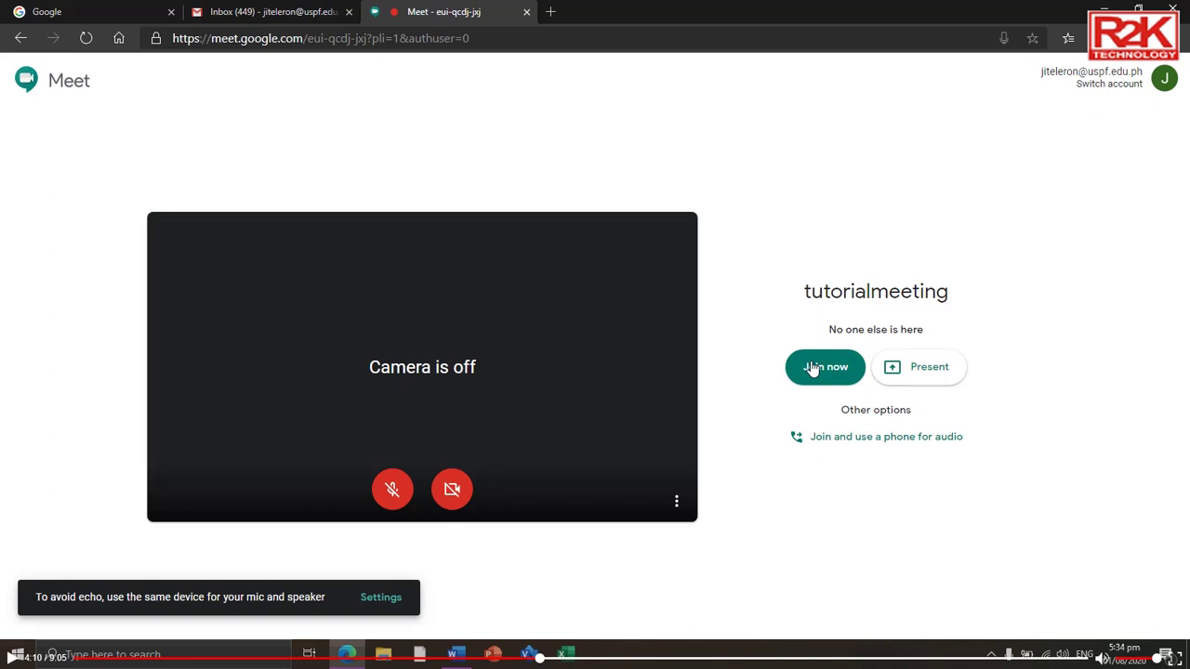
Step: Join the tutorialmeeting call and copy its joining info from the Add others dialog
left_click(811, 368)
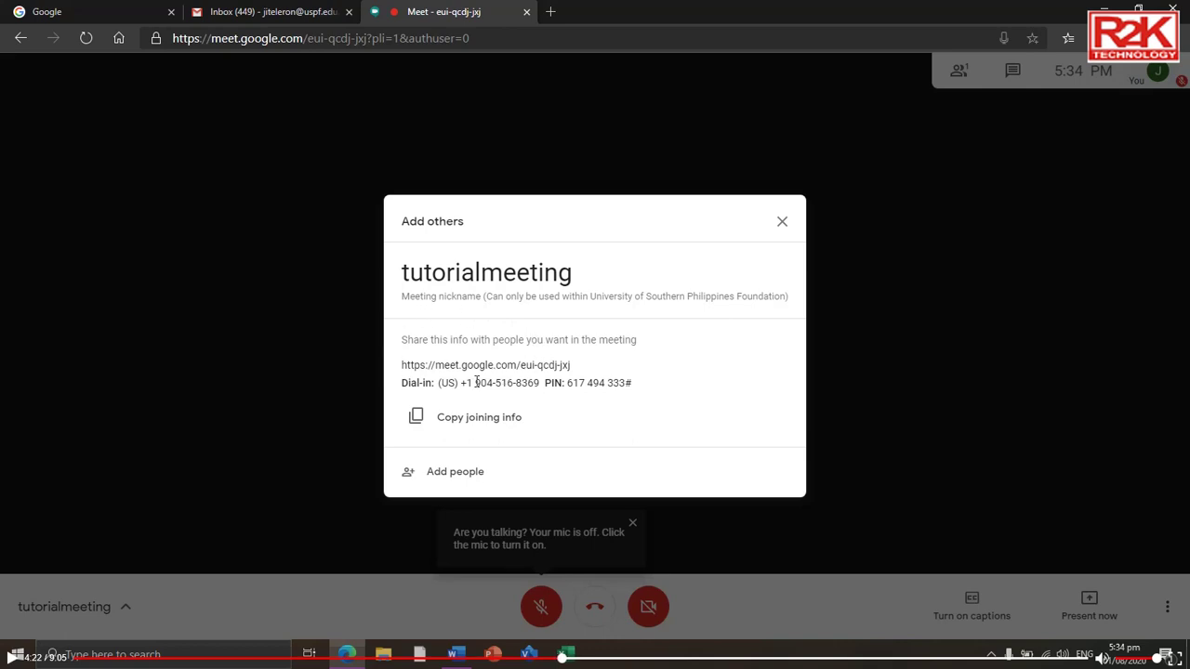
left_click(468, 424)
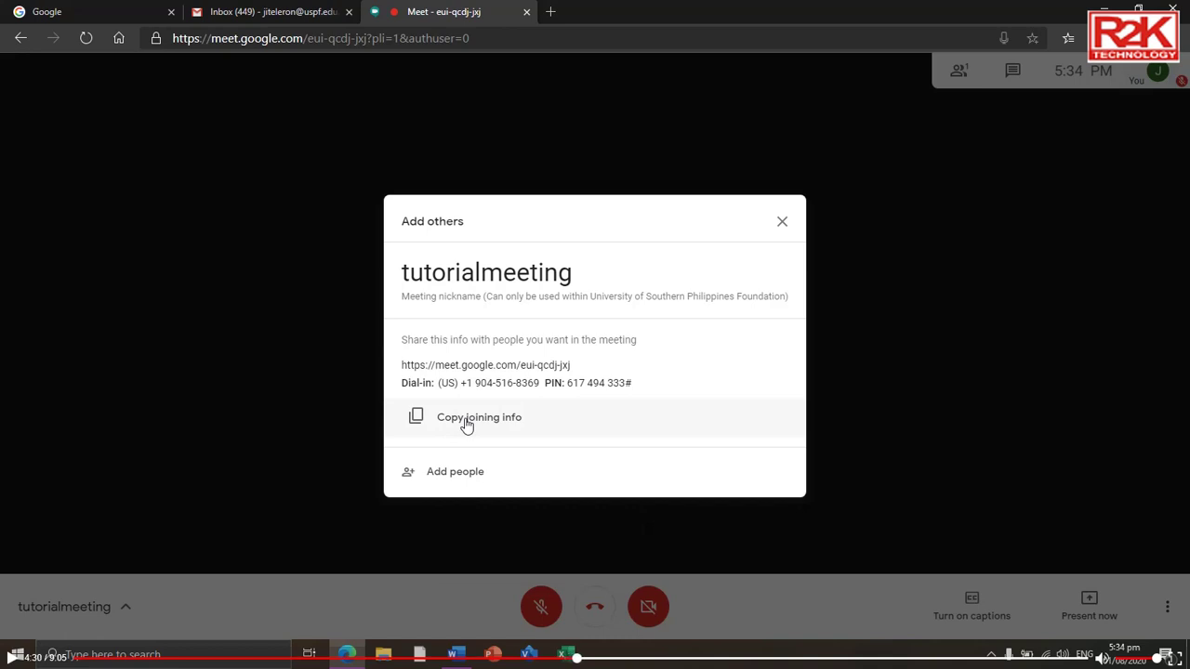
left_click(468, 424)
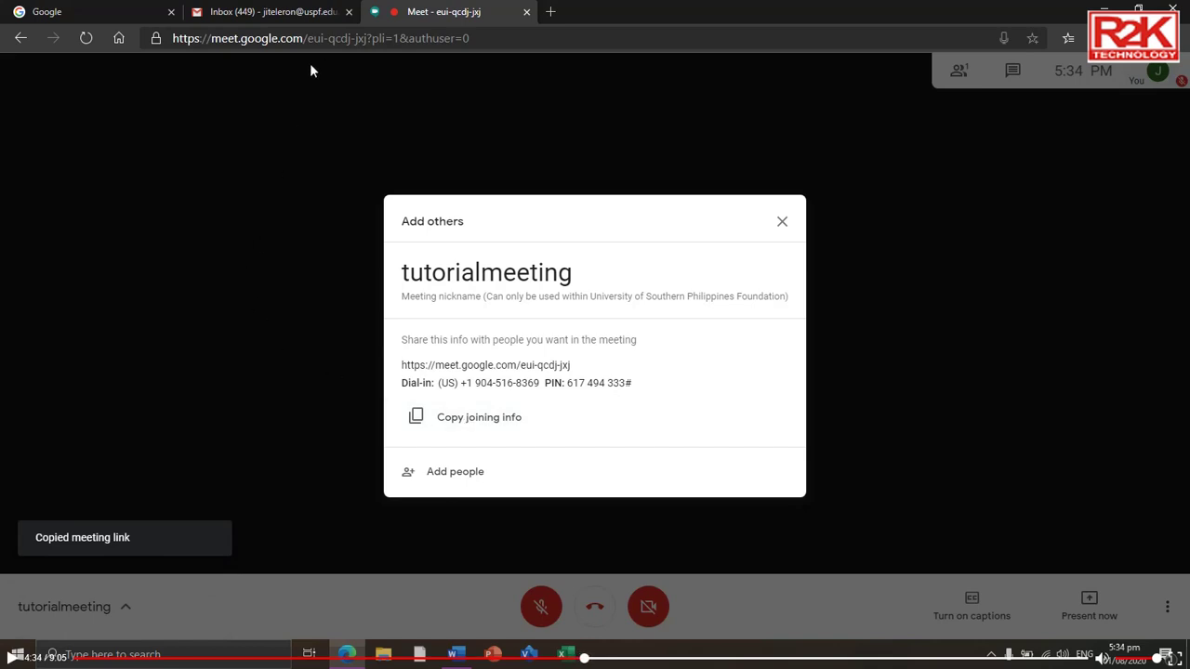
left_click(264, 13)
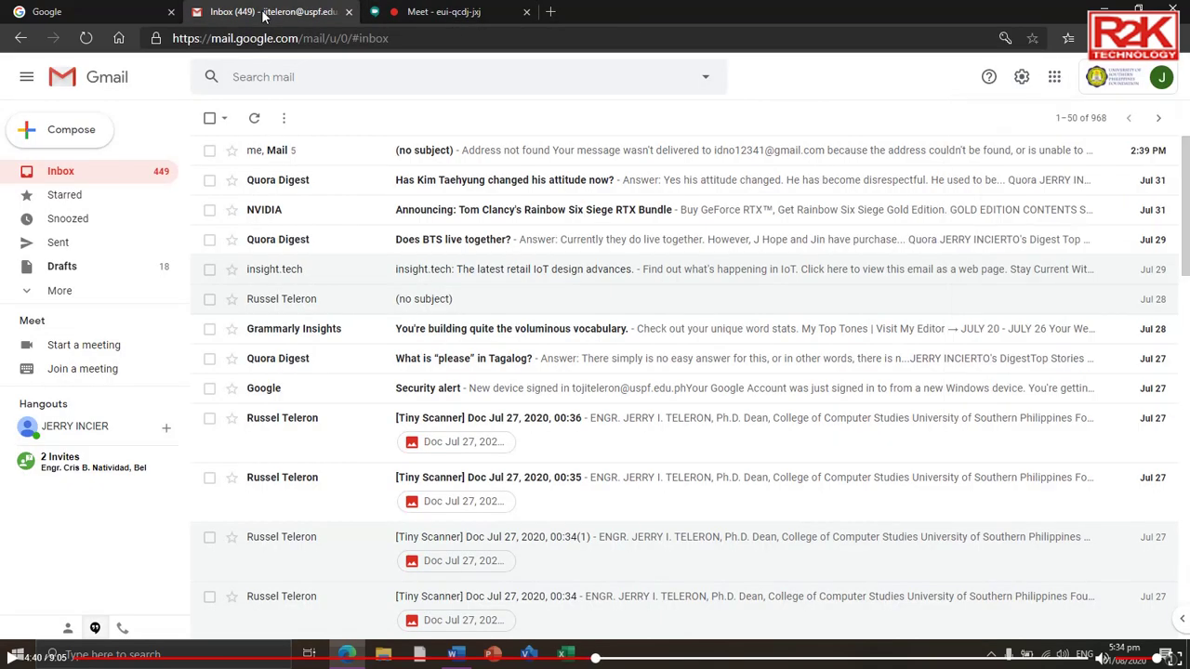
left_click(68, 137)
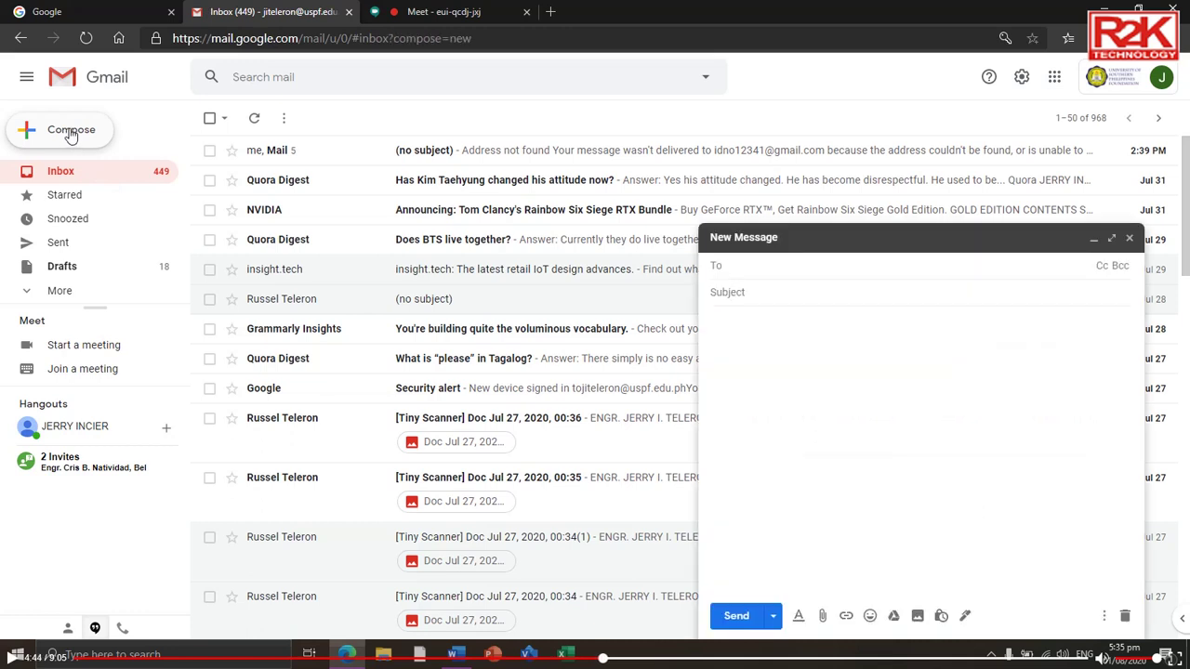
left_click(730, 327)
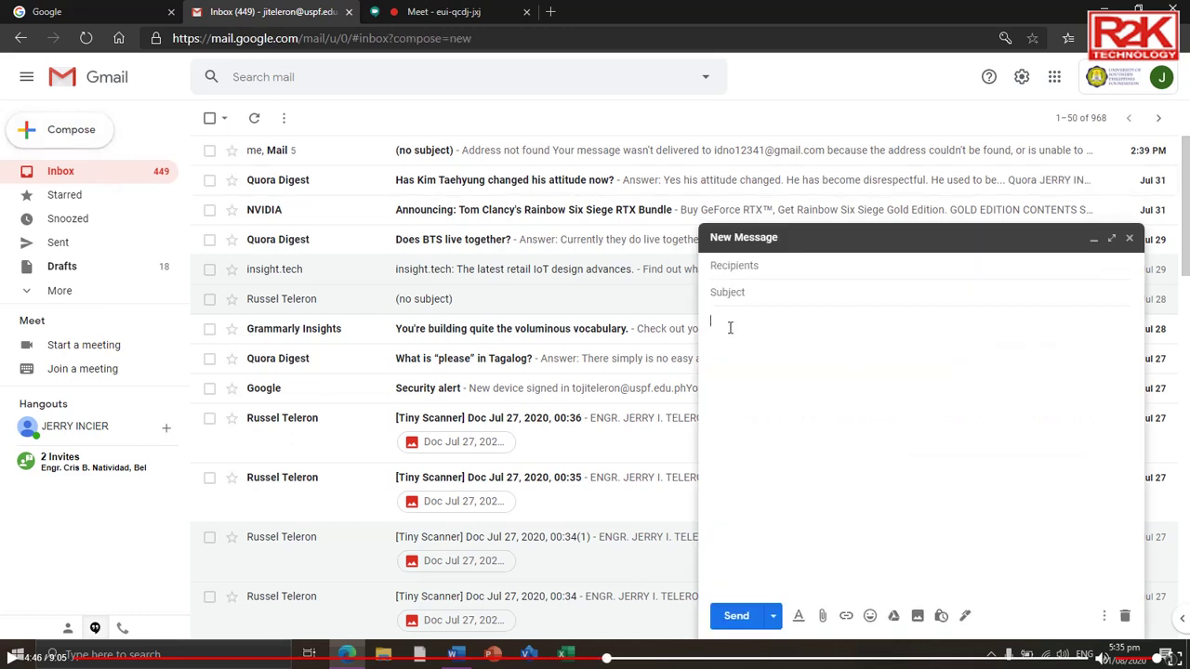
right_click(729, 327)
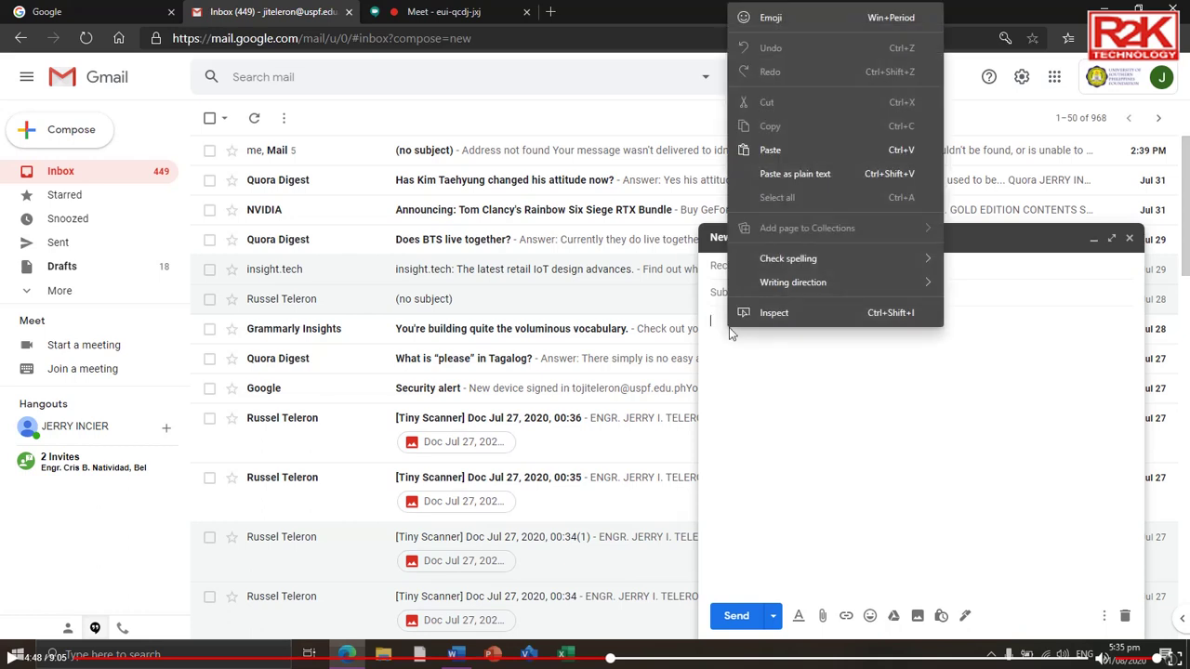
left_click(767, 152)
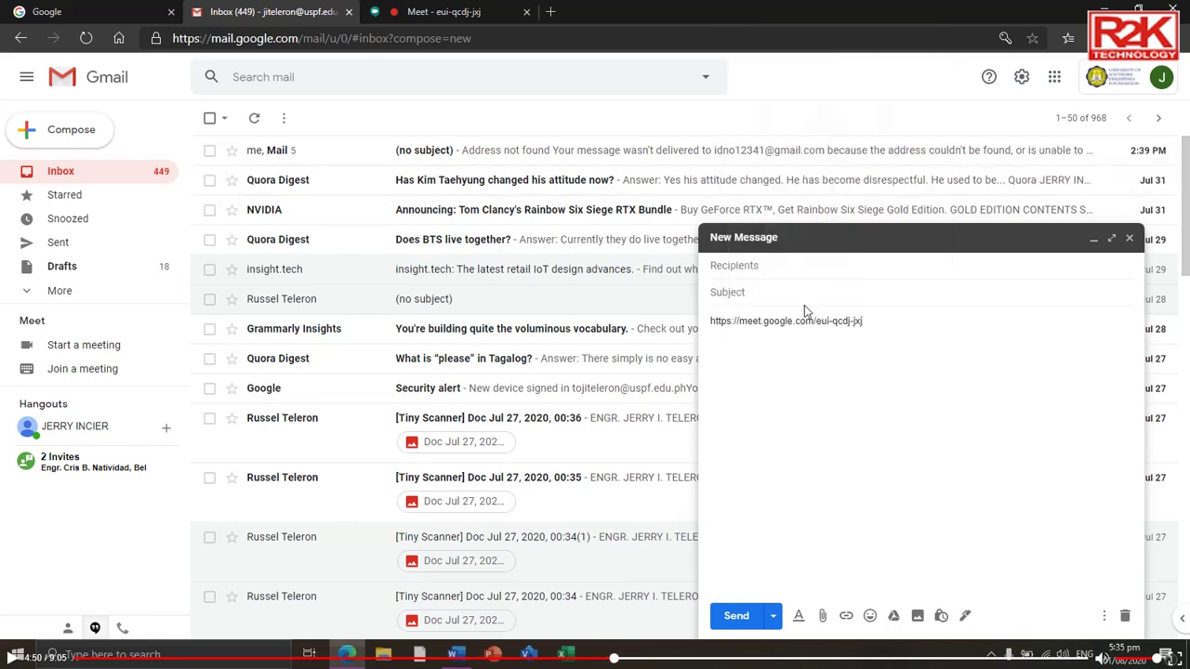
left_click(773, 267)
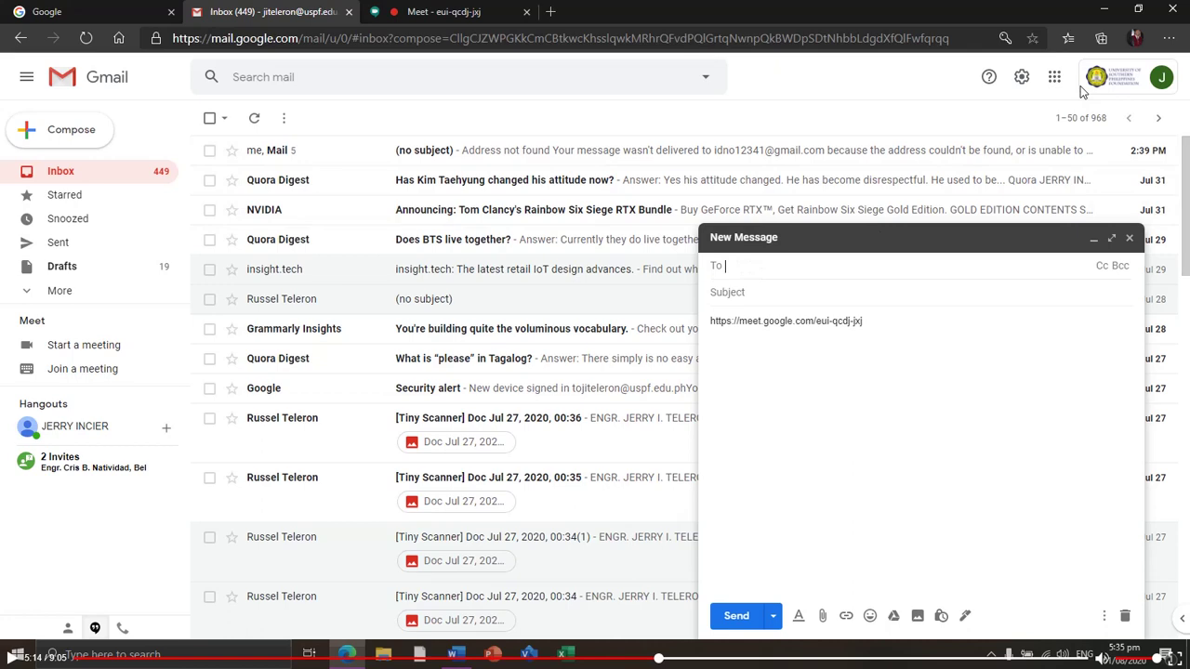
Step: Open my_Students in Notepad and copy all six student e-mail addresses
left_click(1103, 13)
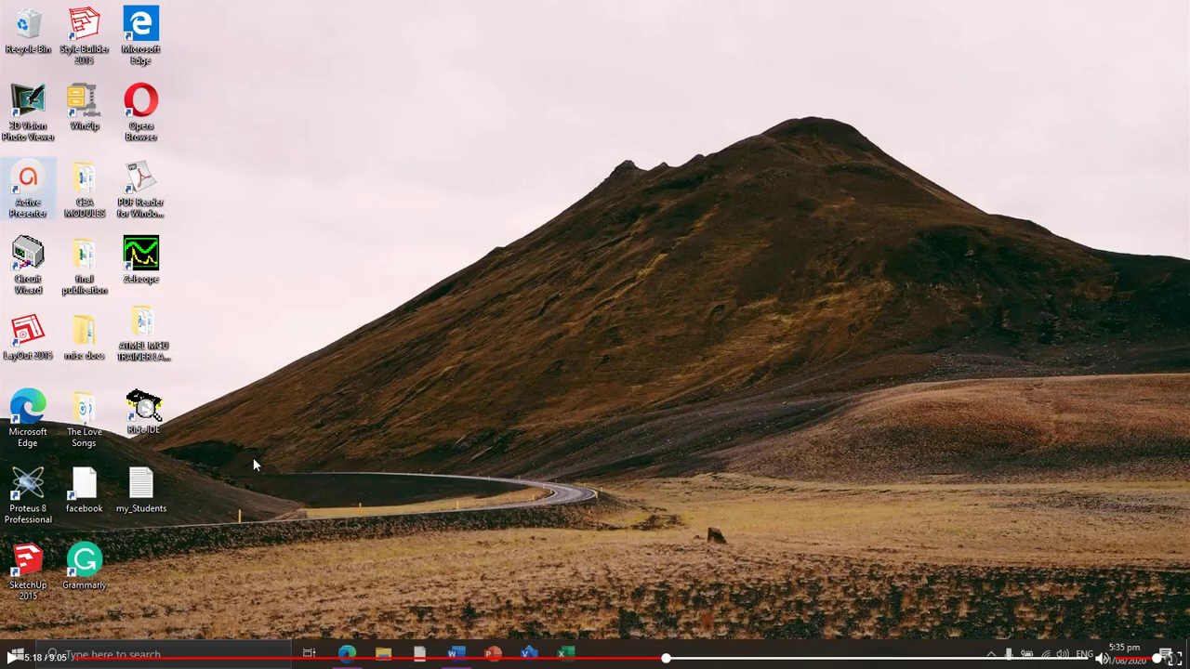
left_click(154, 485)
double_click(154, 485)
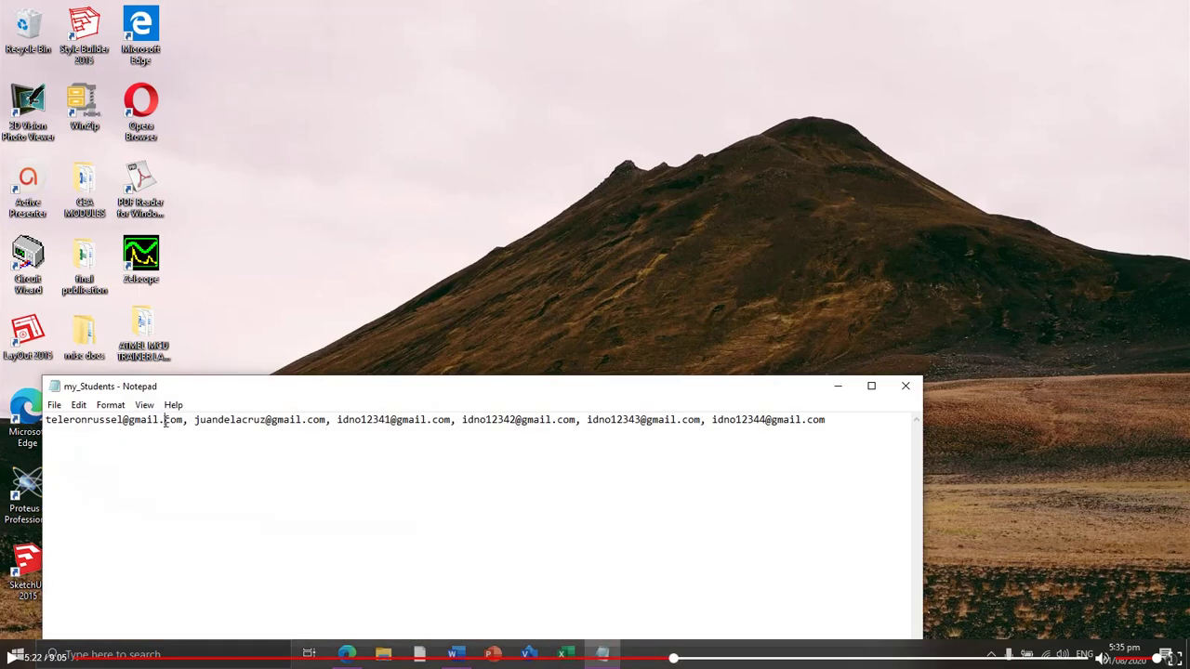
left_click(165, 420)
key("ctrl+a")
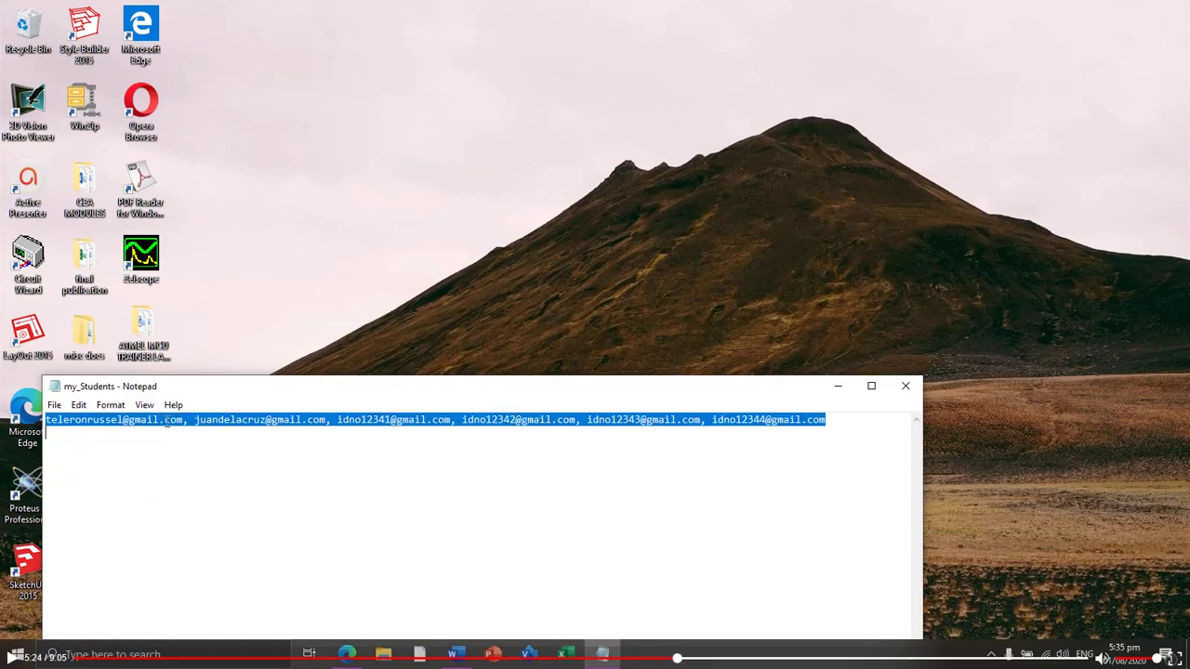
left_click(79, 407)
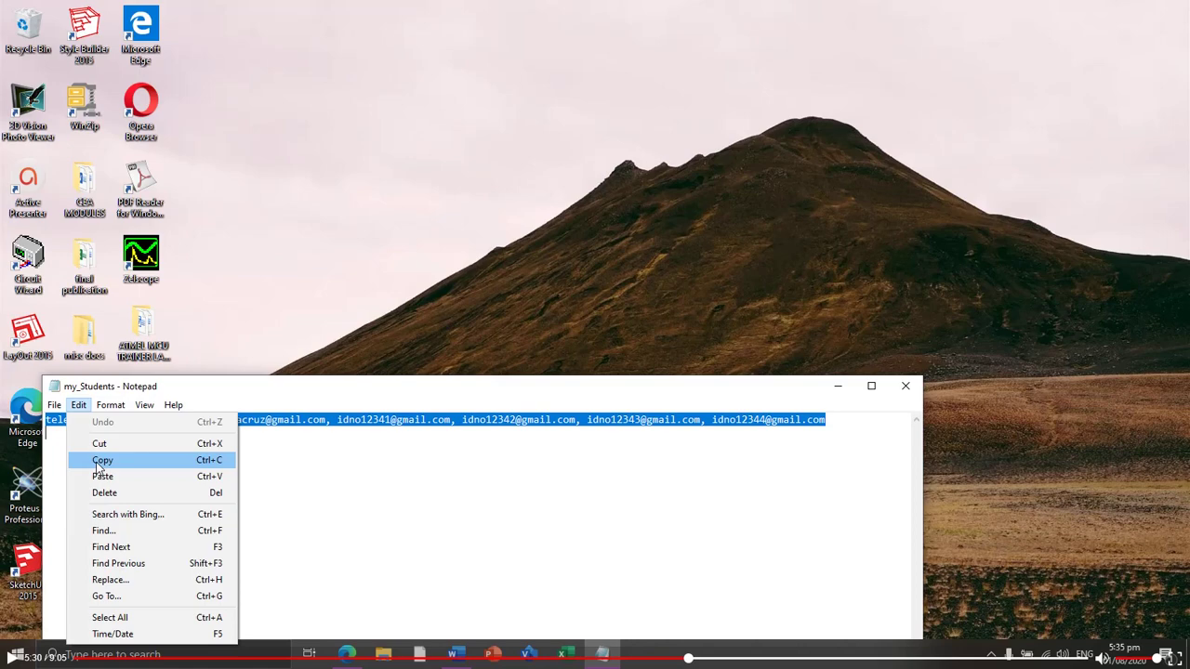
left_click(97, 460)
Step: Paste the student addresses into the To field and send the Meet-link email
left_click(346, 654)
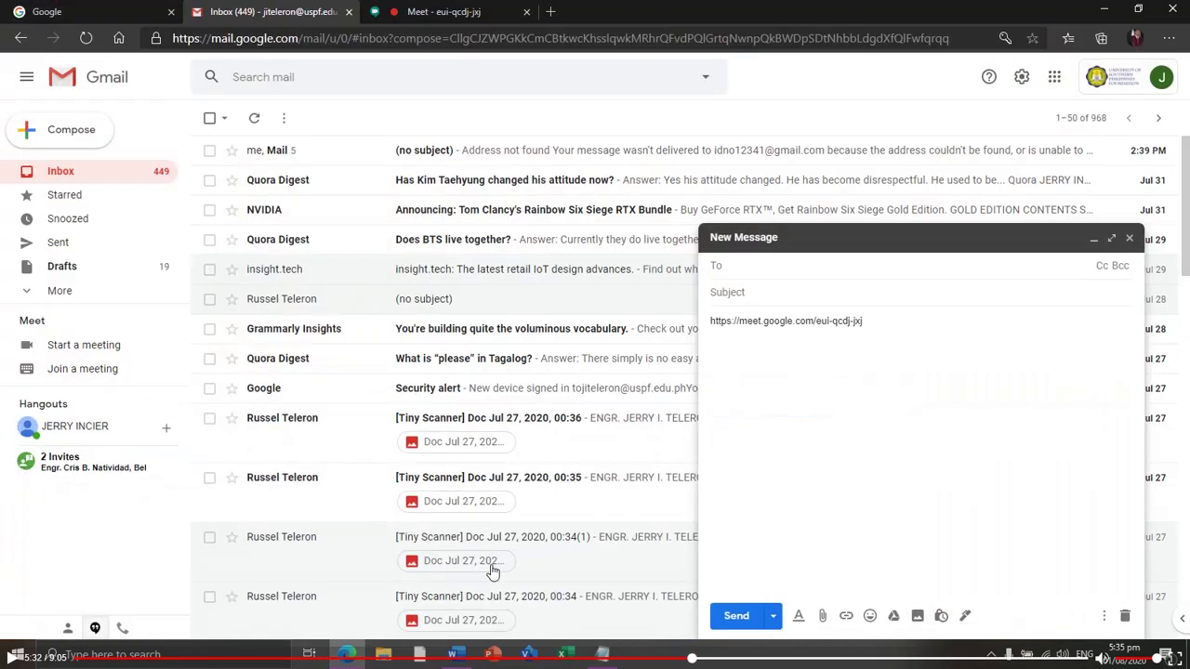
right_click(746, 264)
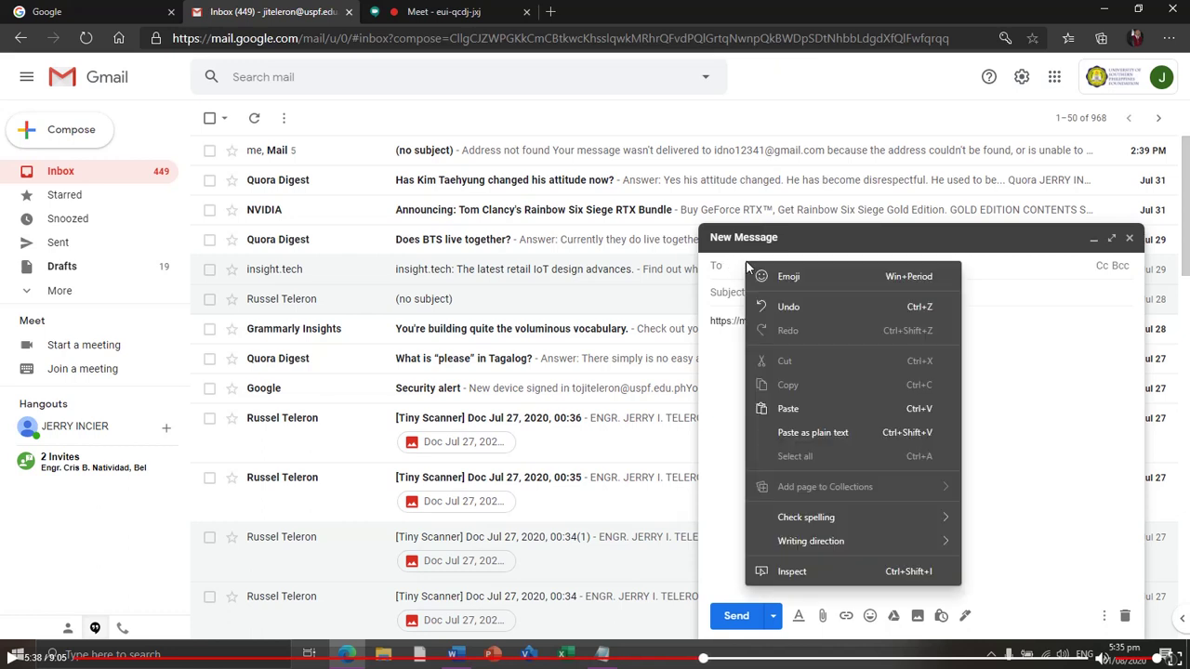
left_click(796, 402)
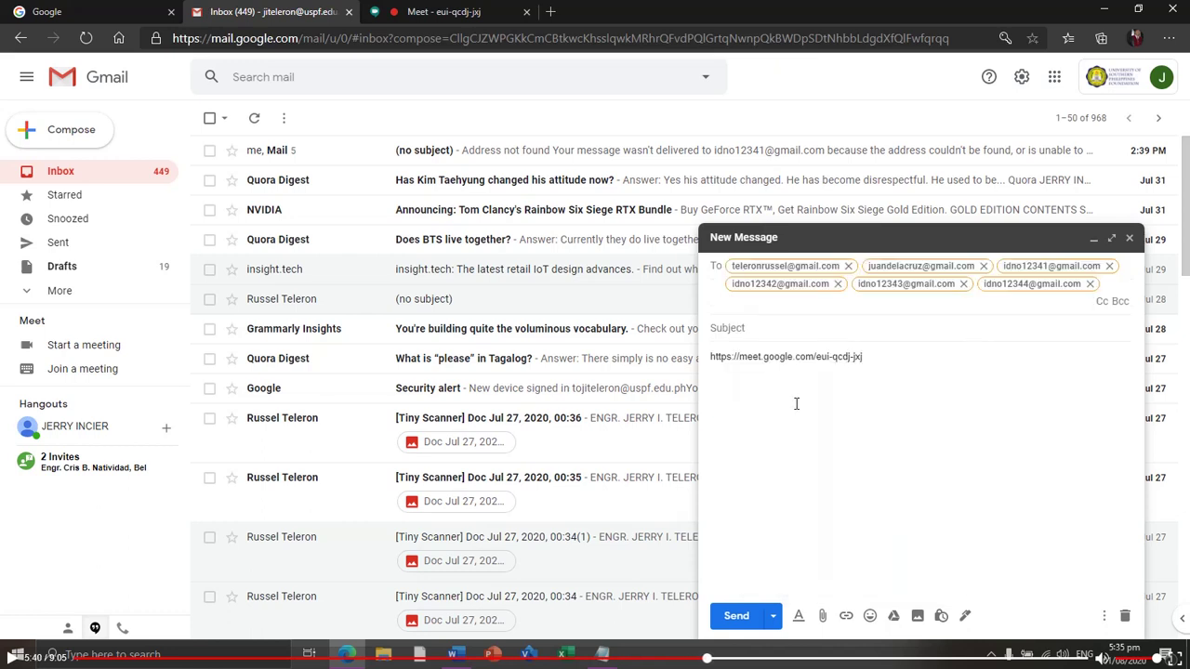
left_click(736, 617)
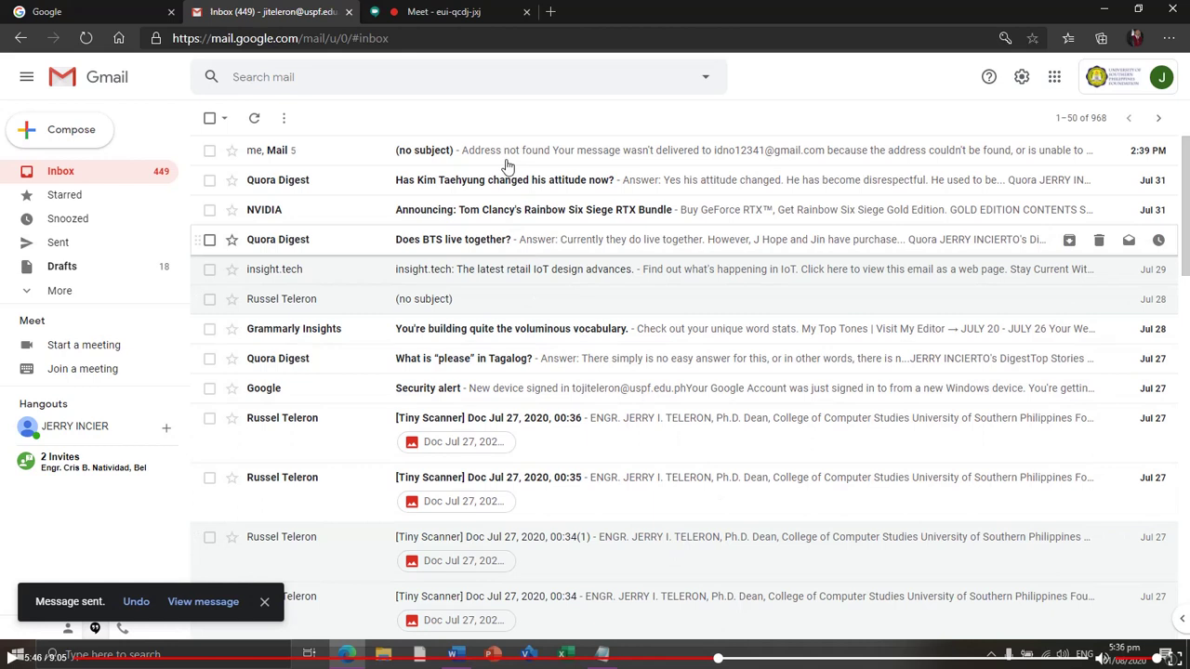
Step: In the Meet tab, close the Add others dialog and turn on captions
left_click(430, 14)
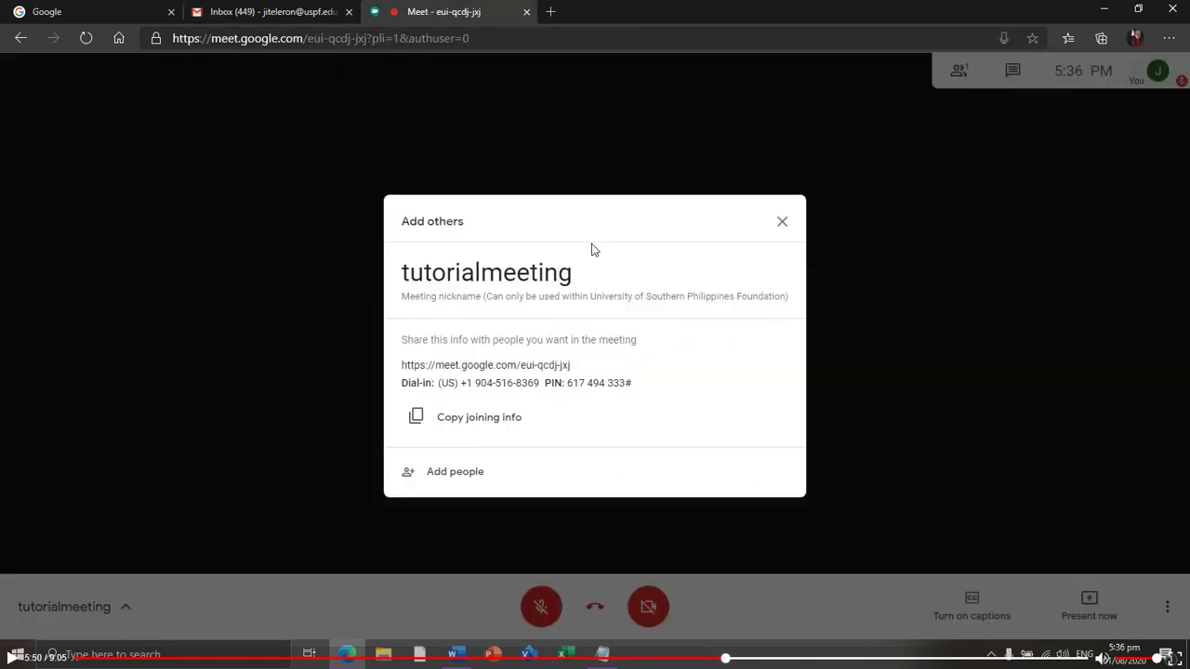
left_click(782, 225)
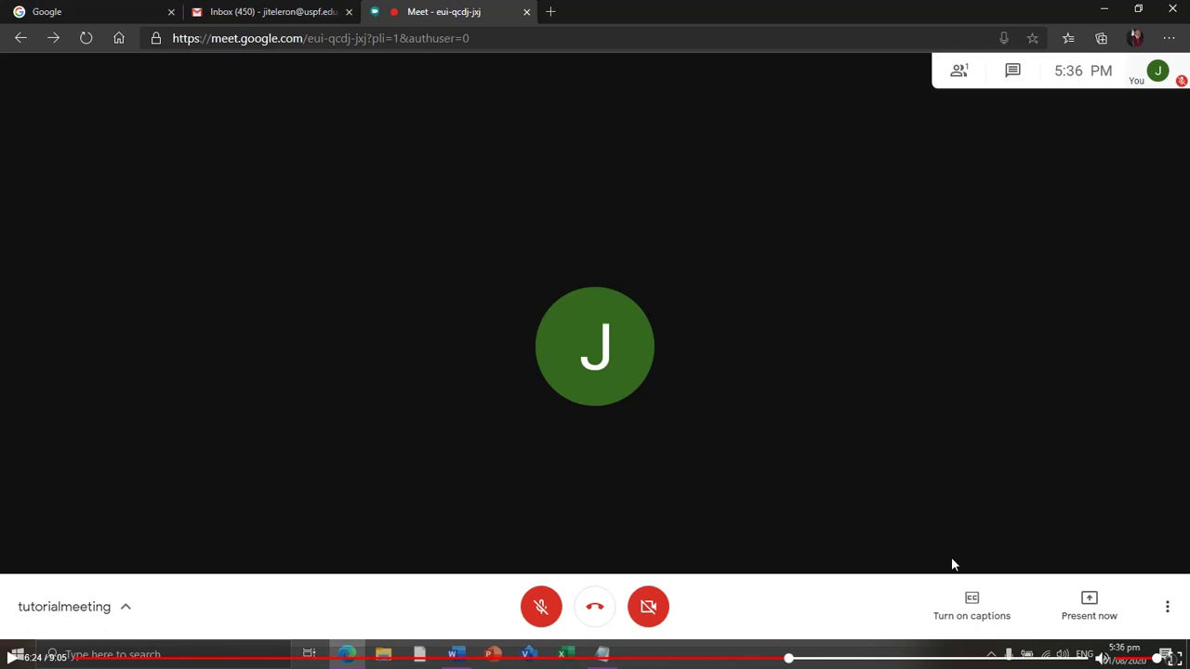
left_click(973, 606)
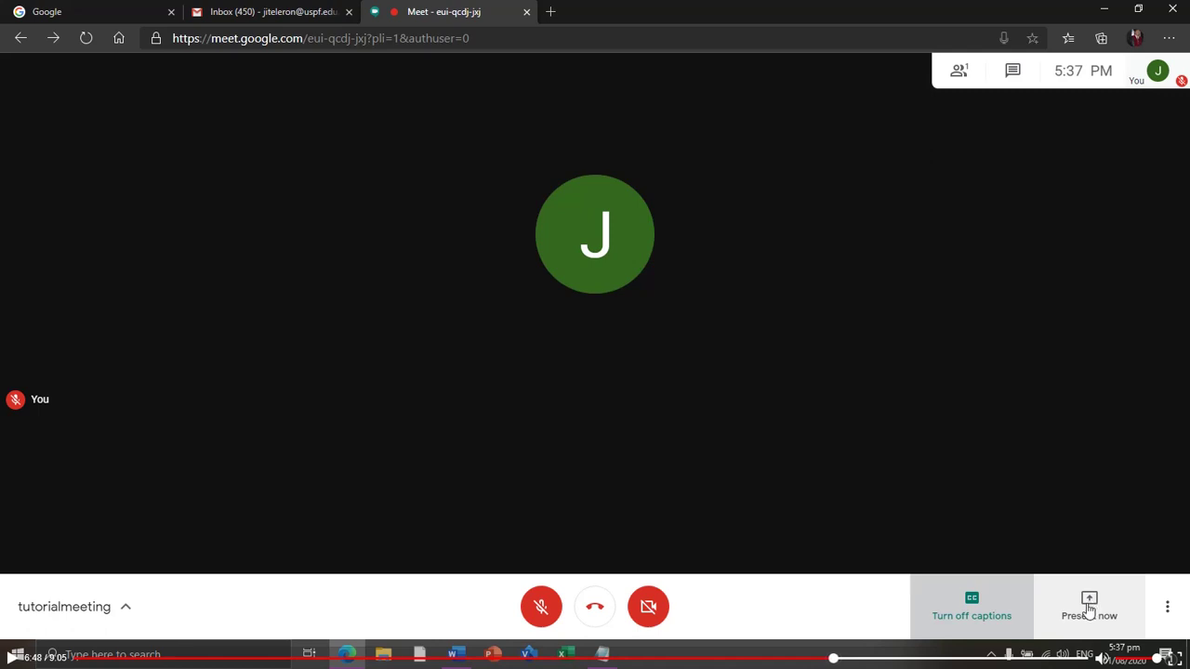
left_click(1089, 608)
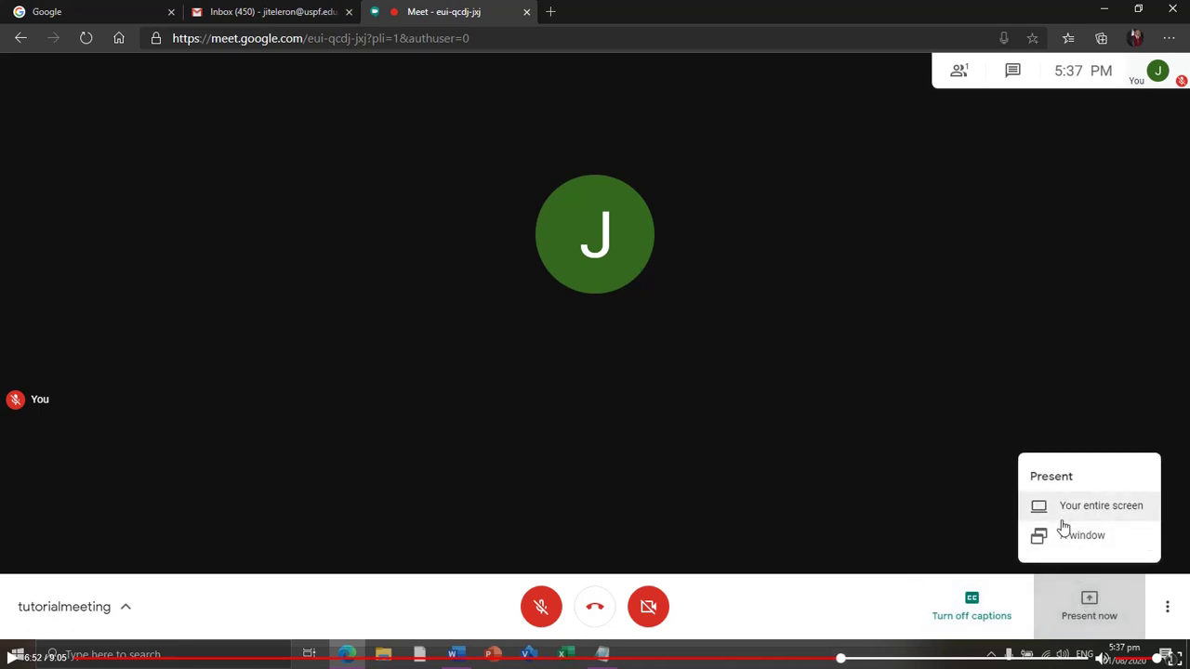
left_click(1072, 516)
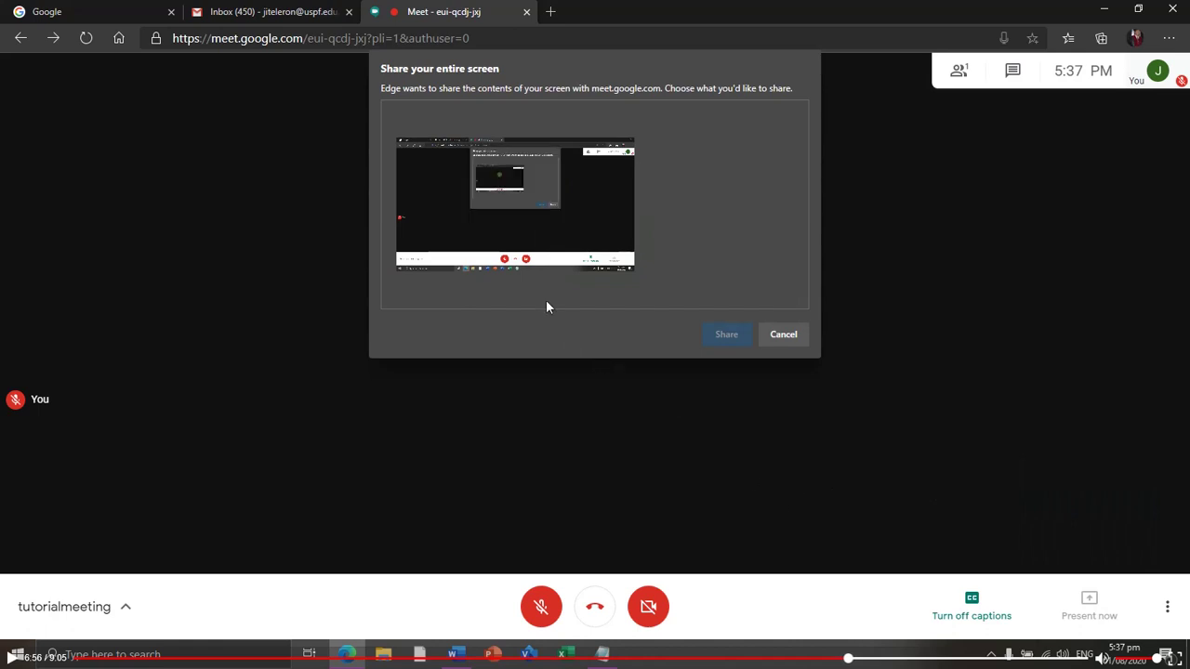
left_click(506, 198)
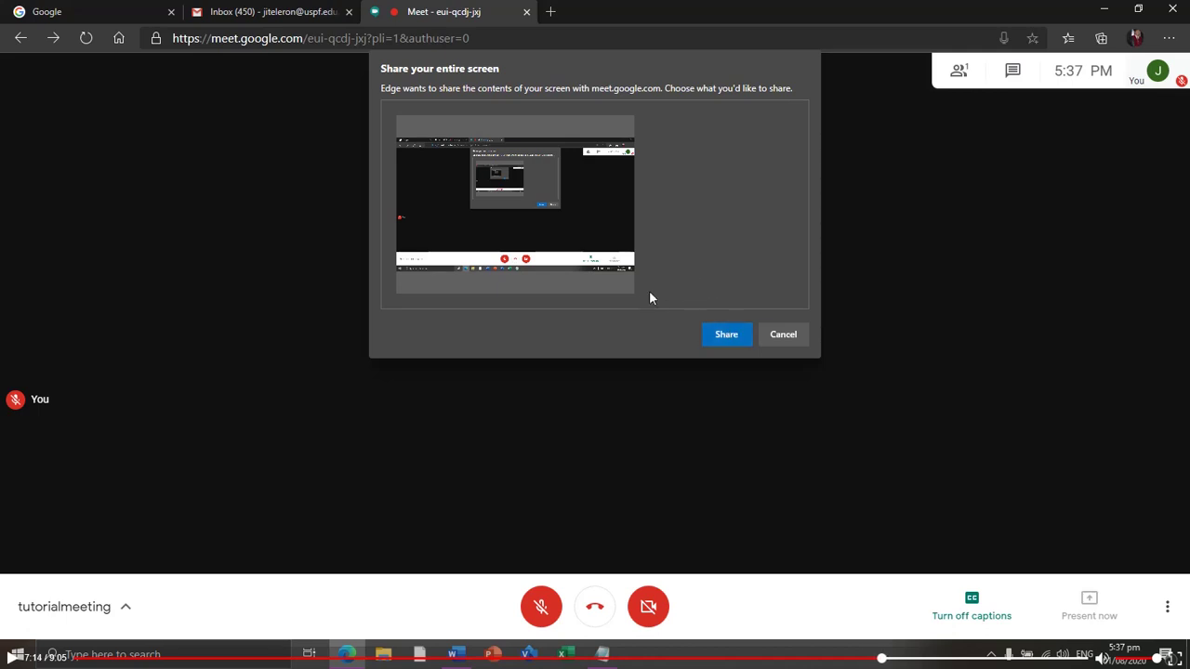
left_click(783, 336)
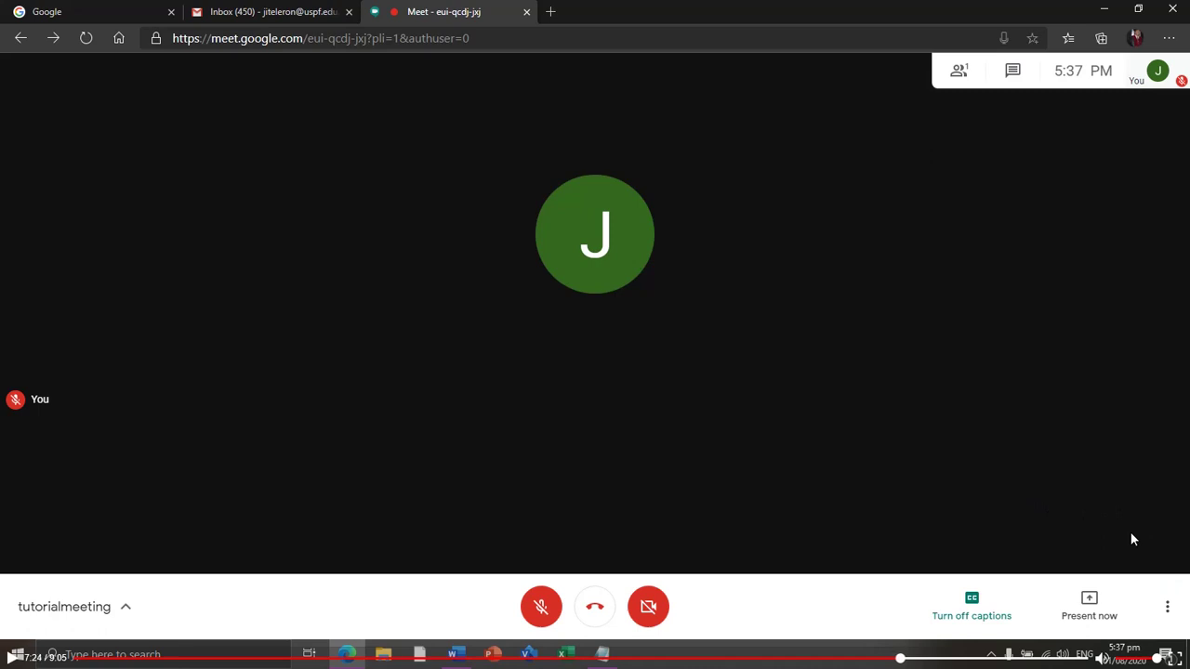
Step: Switch the meeting layout to Tiled from the More options menu
left_click(1166, 610)
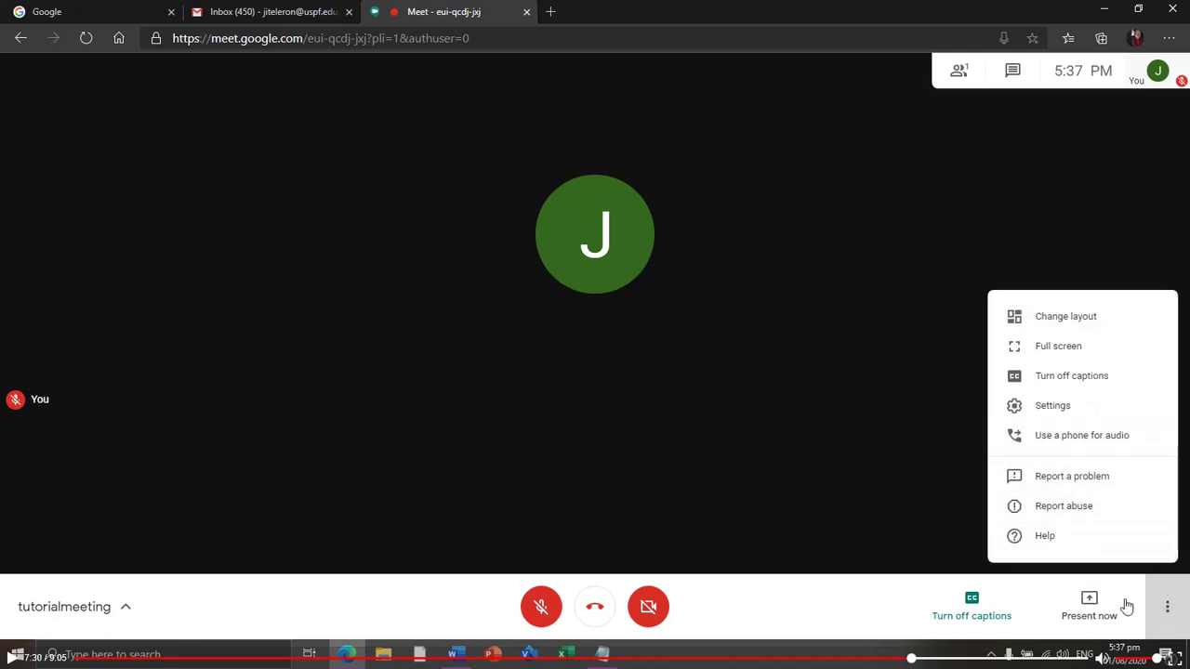
left_click(1162, 618)
left_click(1165, 613)
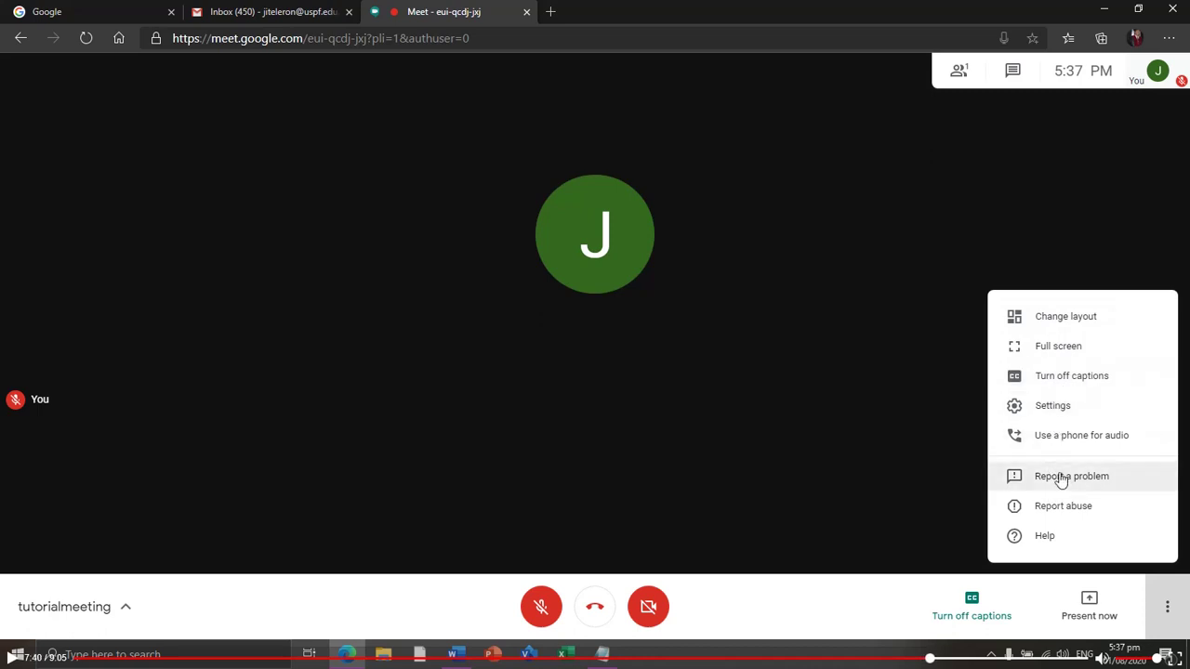
left_click(1040, 325)
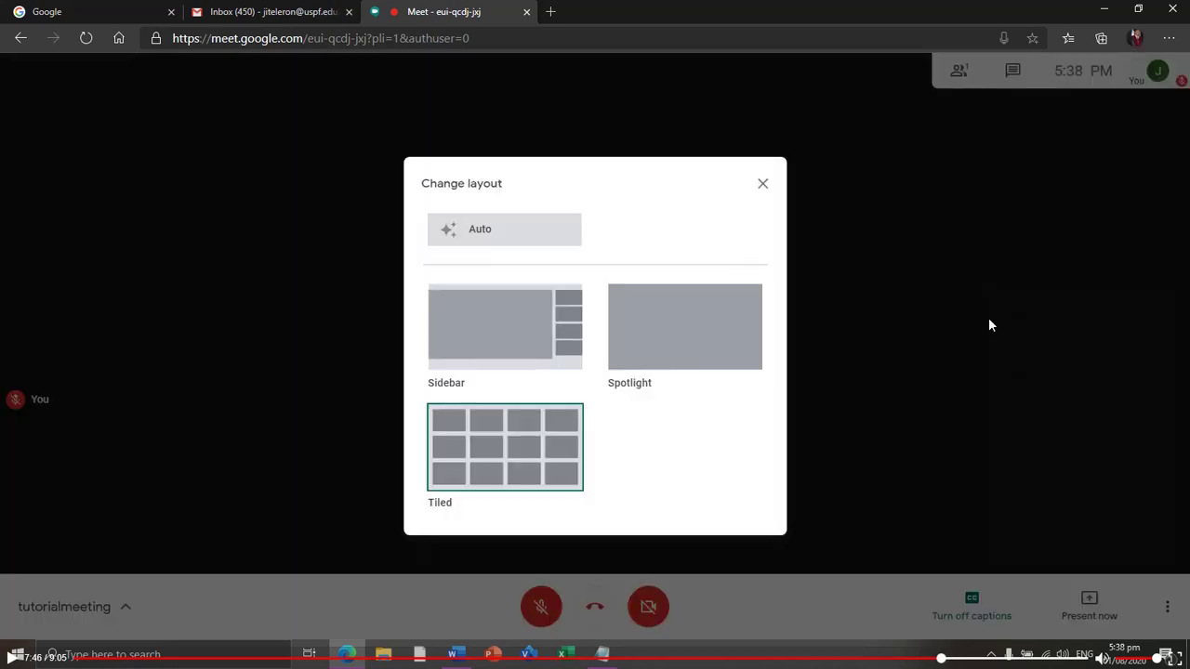
left_click(518, 461)
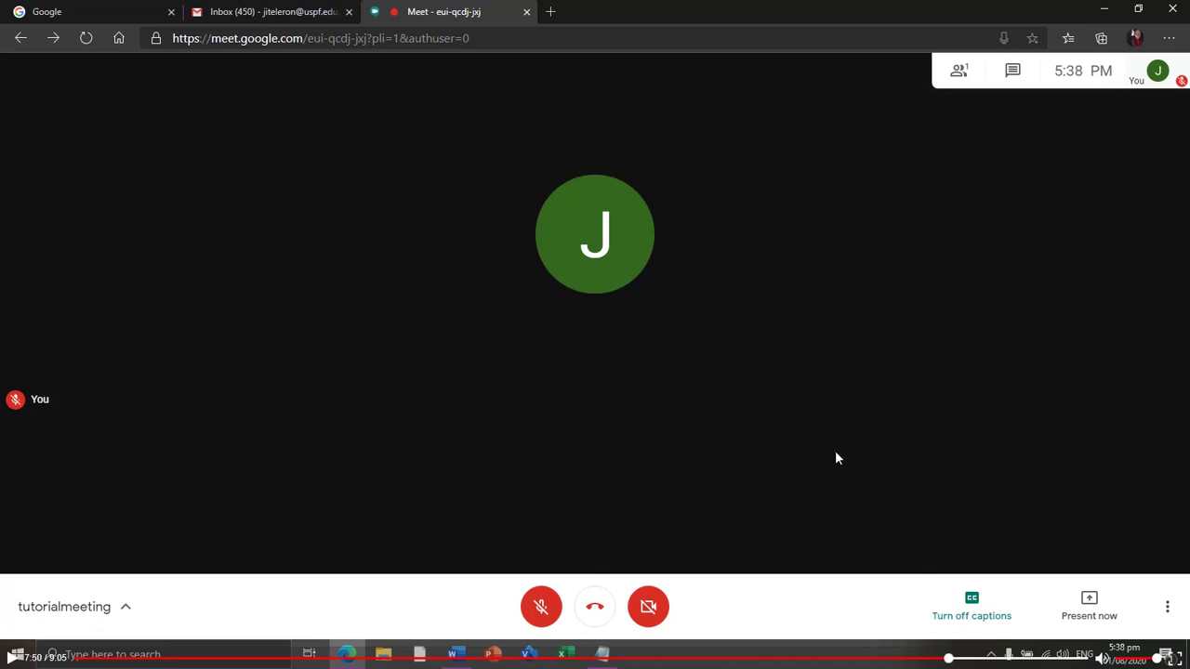
Step: Change the layout again, this time to Sidebar
left_click(1166, 607)
left_click(1065, 321)
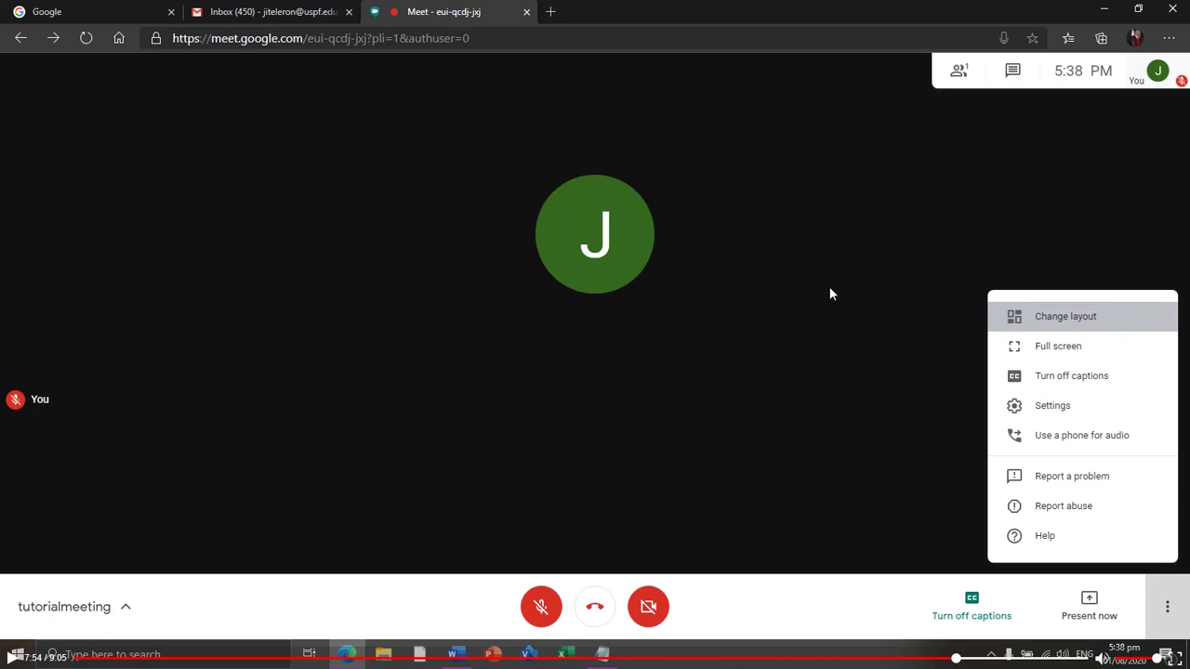
left_click(556, 323)
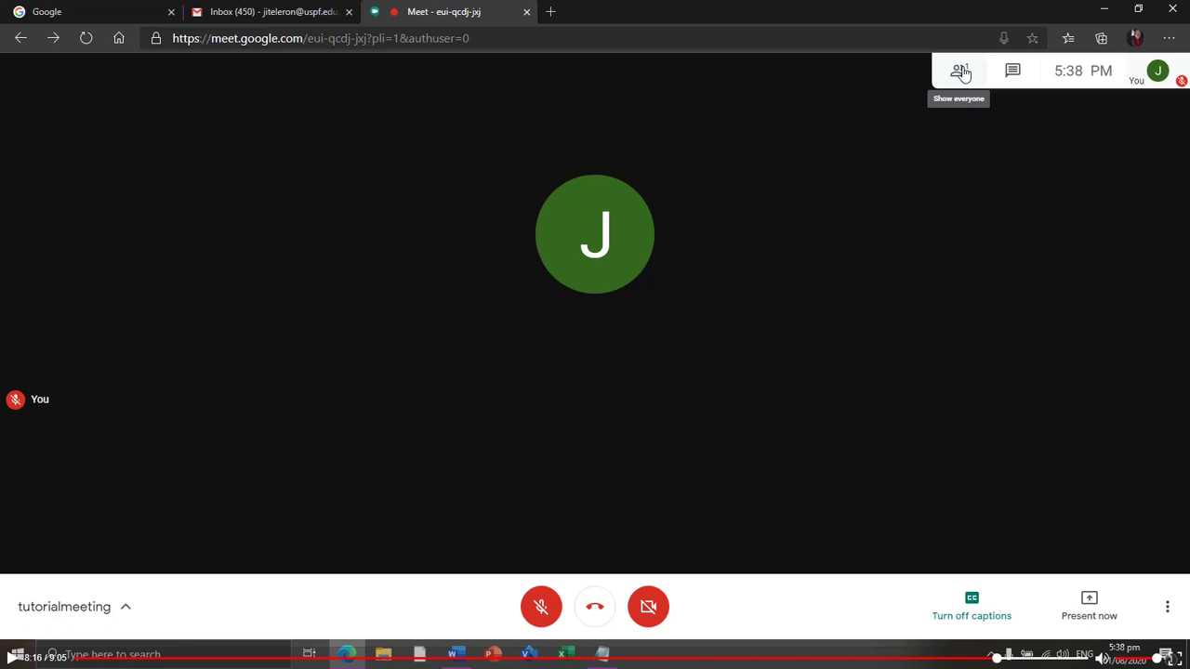
Step: Open the Chat panel and place the cursor in the 'Send a message to everyone' field
left_click(1013, 74)
left_click(1012, 74)
left_click(1006, 616)
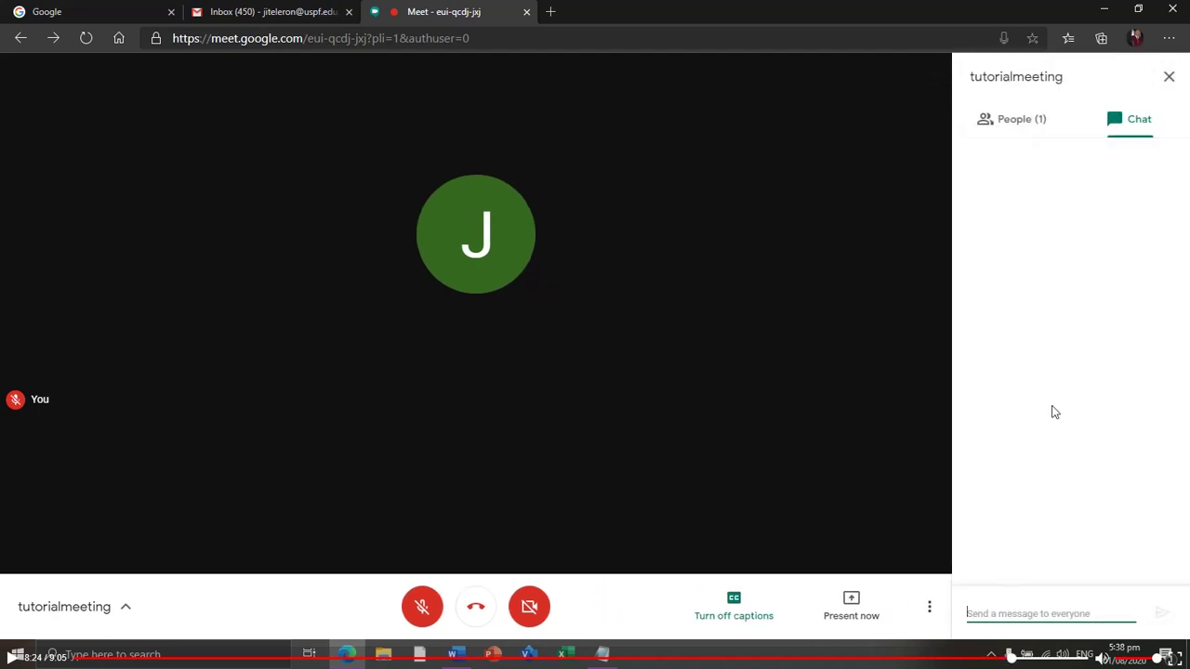